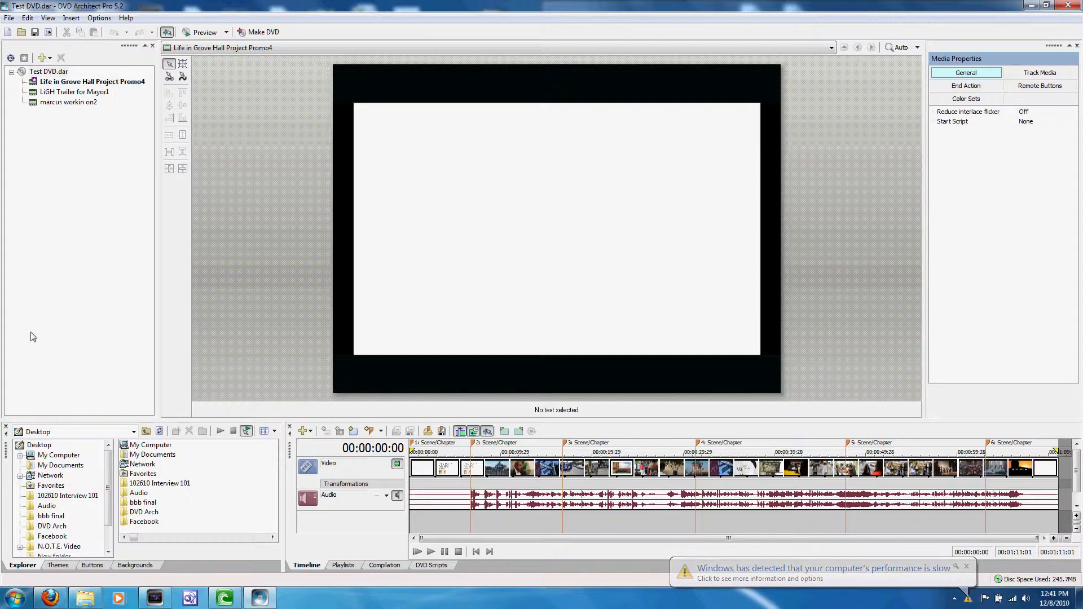
pyautogui.click(15, 598)
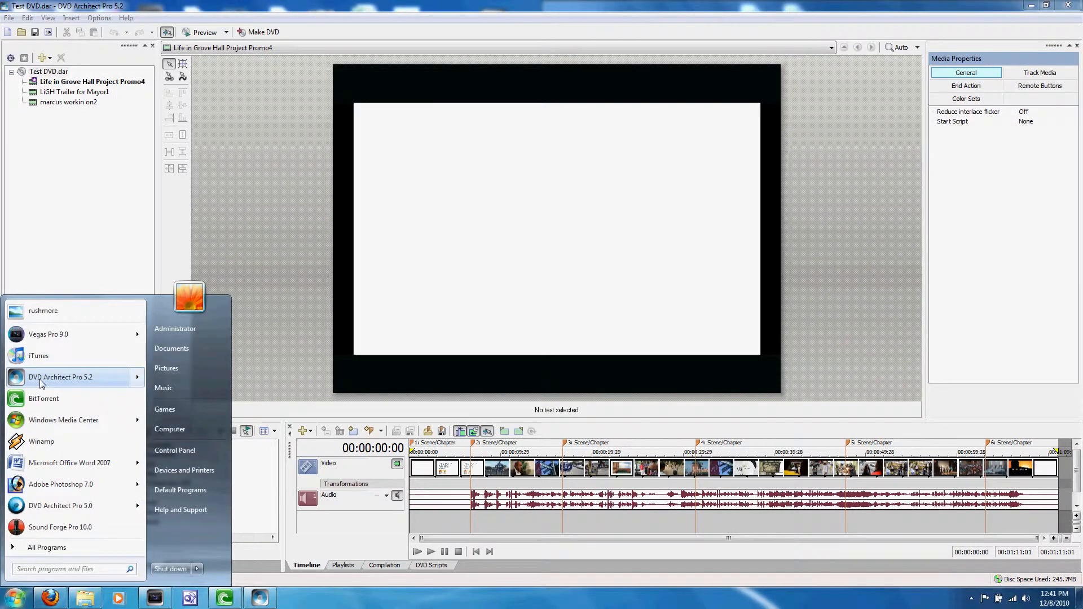
pyautogui.click(48, 236)
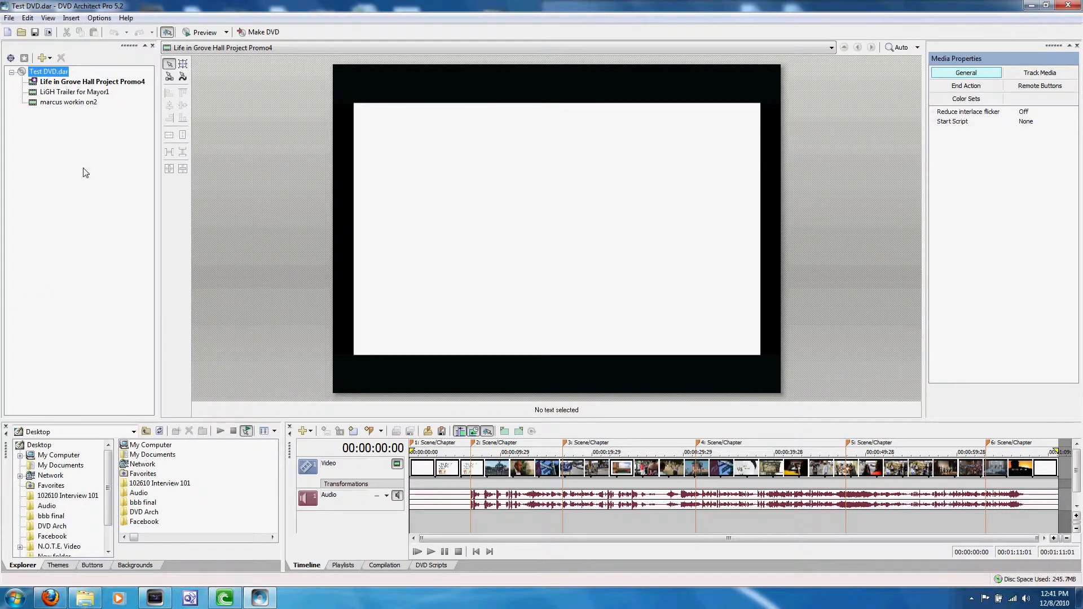
# Create a new Single Movie project using the Life in Grove Hall Project Promo4 video from the DVD Arch folder.
pyautogui.click(9, 19)
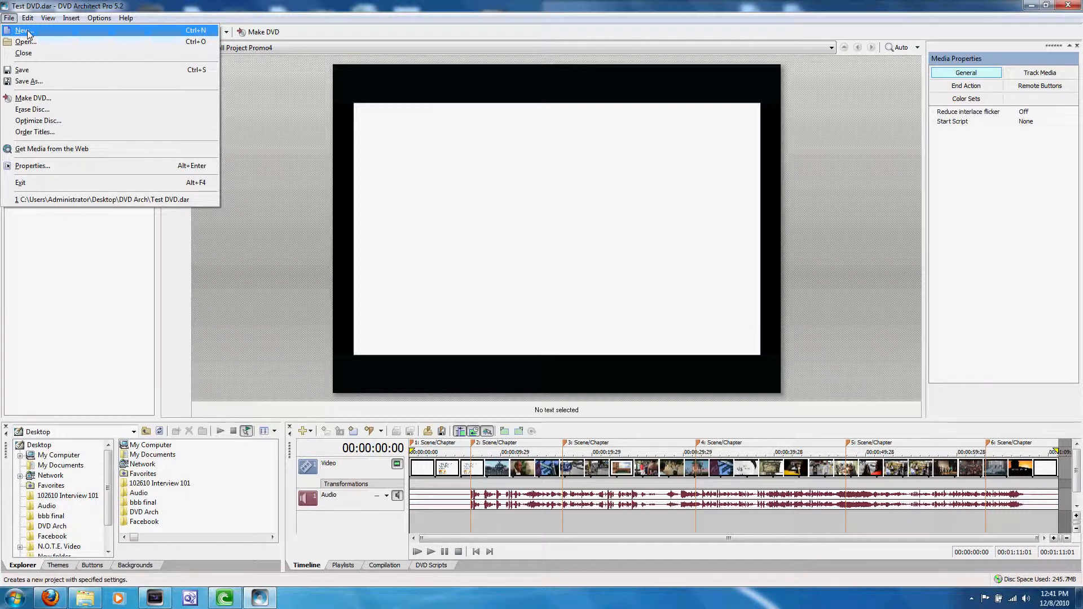
pyautogui.click(24, 30)
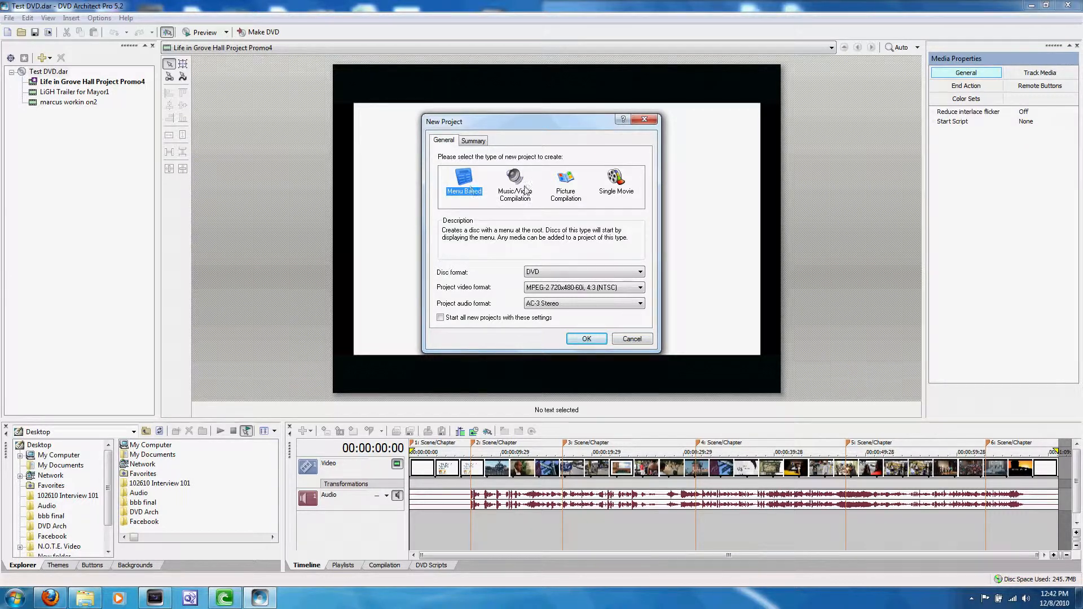
pyautogui.click(615, 183)
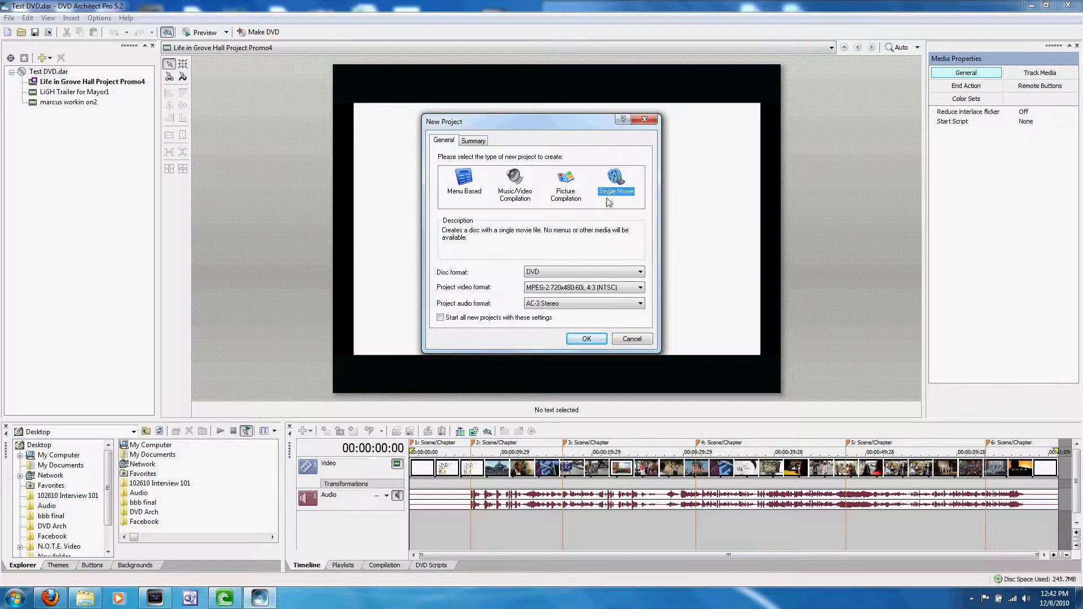
pyautogui.click(586, 339)
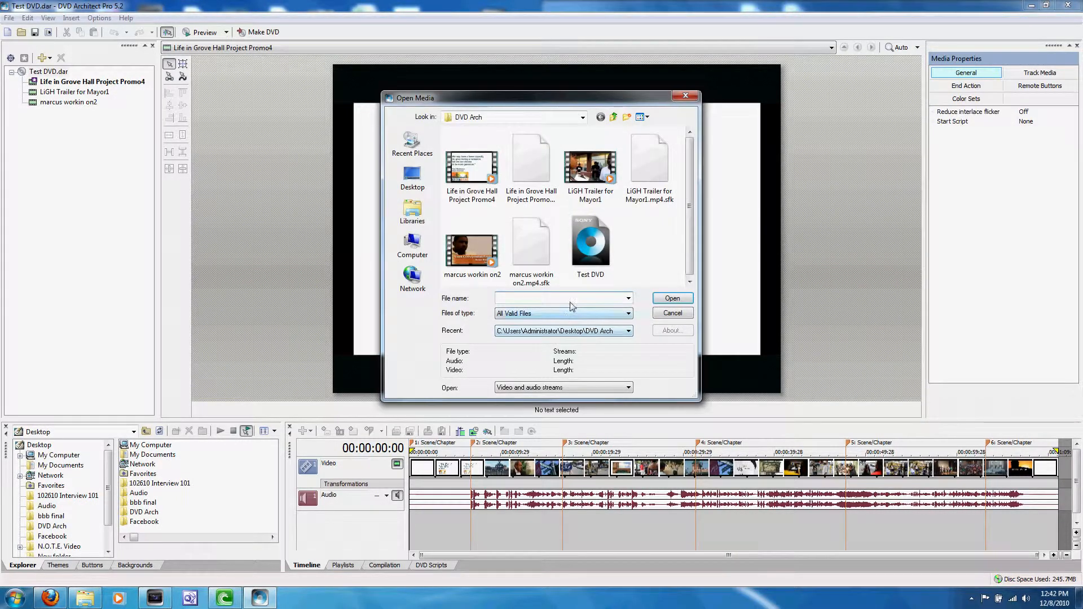
pyautogui.click(583, 118)
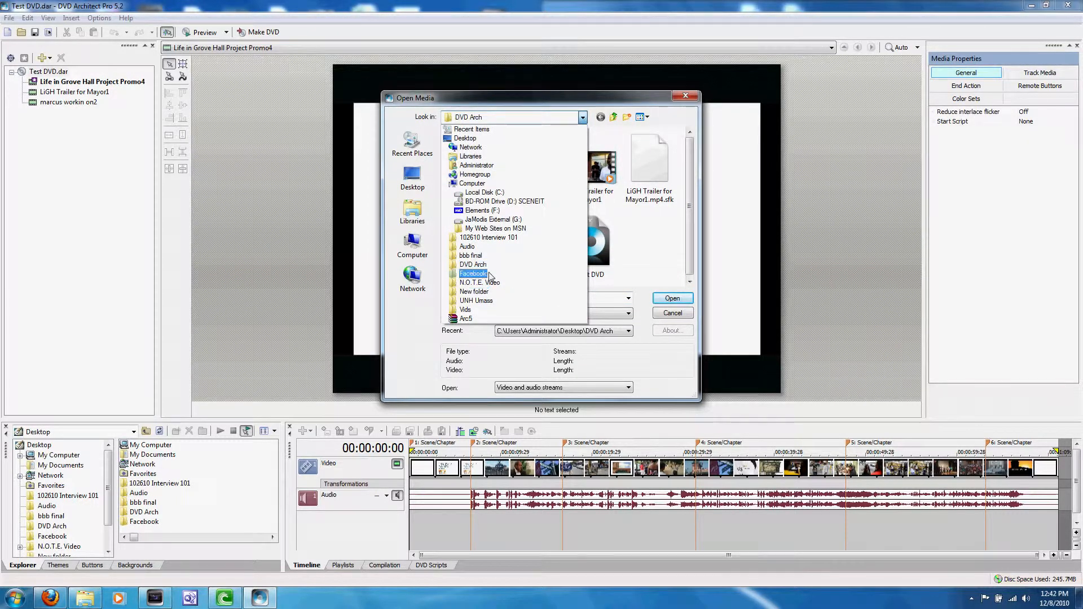
pyautogui.click(473, 265)
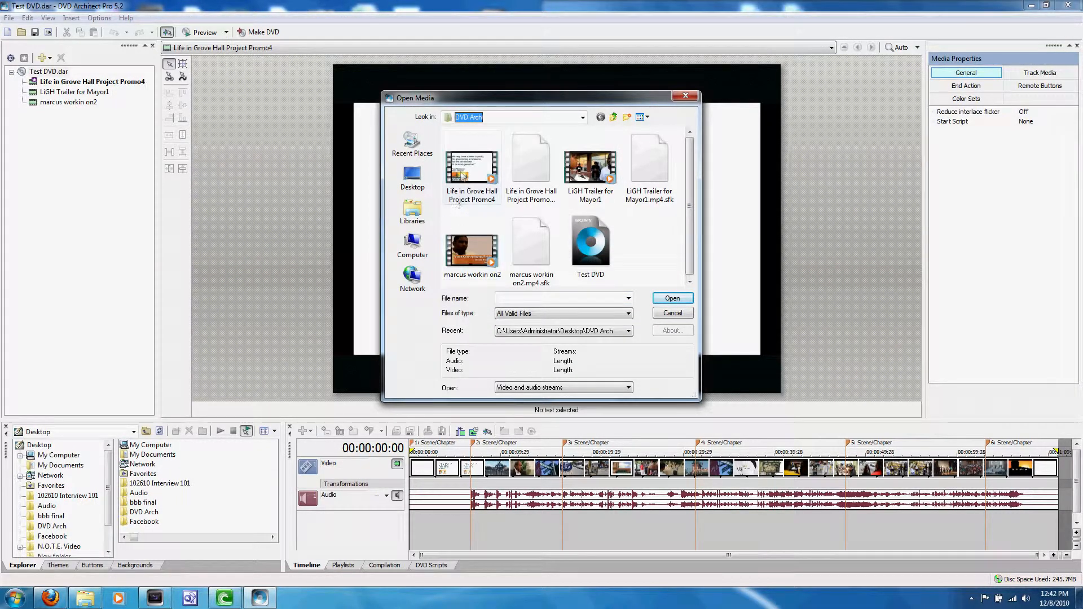
pyautogui.click(469, 169)
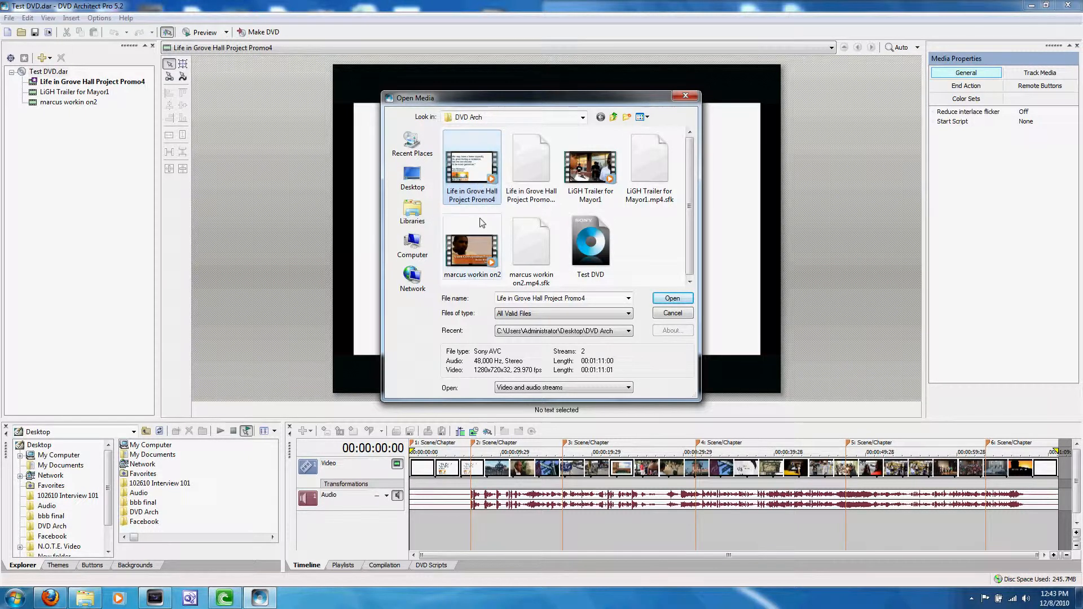
pyautogui.doubleClick(467, 169)
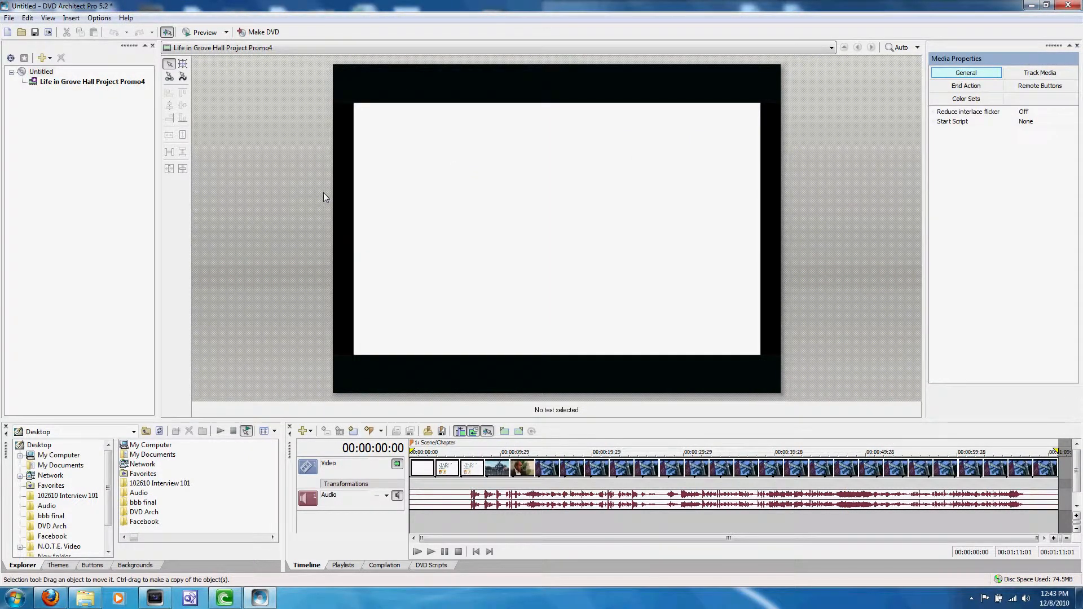
# Scrub through the Life in Grove Hall Project Promo4 video on the timeline to about 00:01:05:16.
pyautogui.click(69, 83)
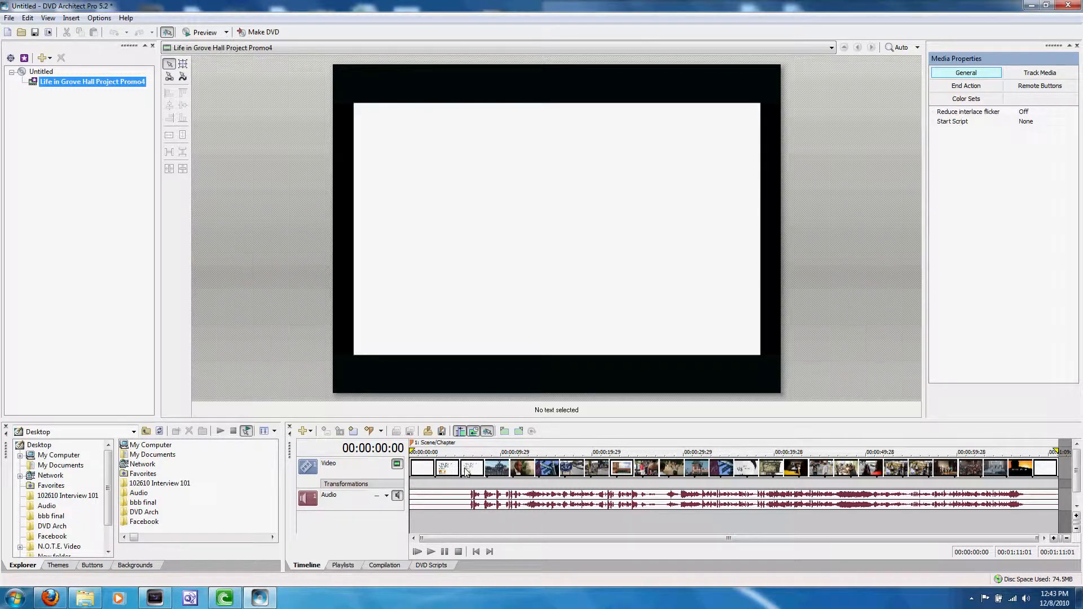
pyautogui.moveTo(466, 472); pyautogui.dragTo(1008, 476)
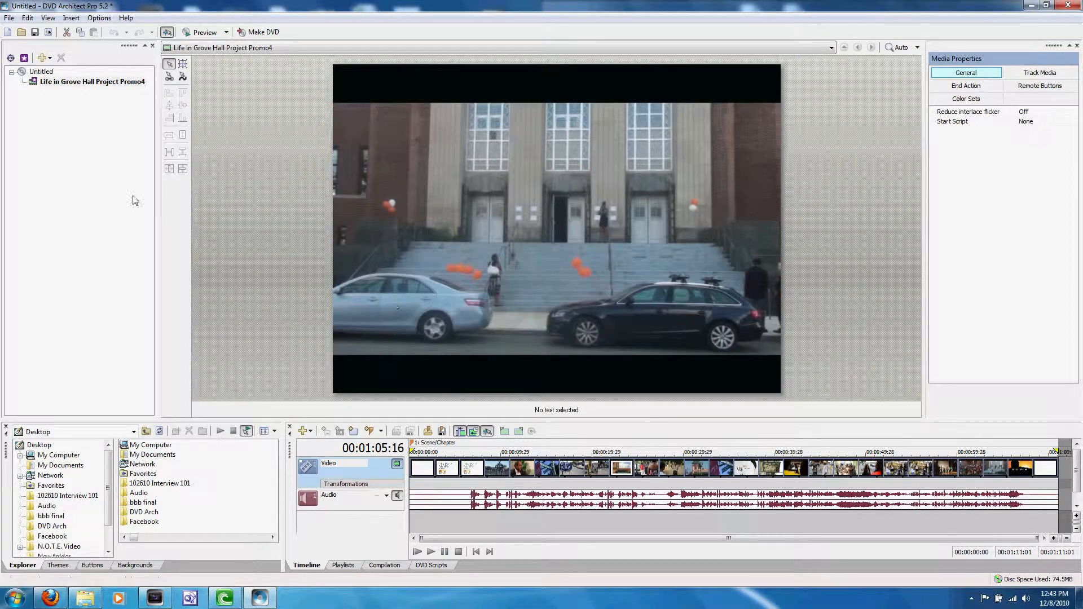
pyautogui.press('F2')
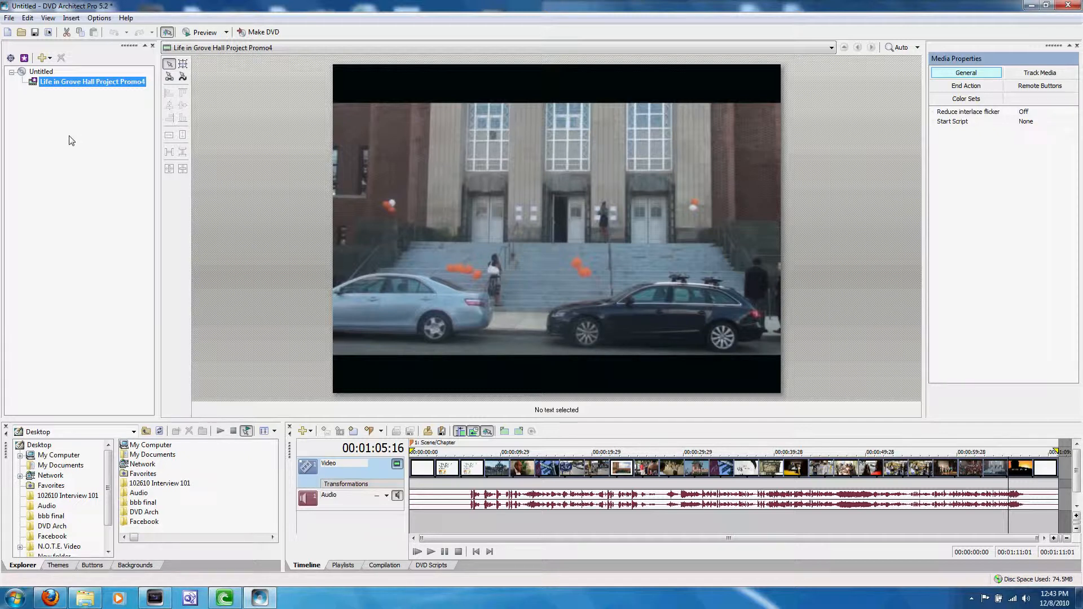
# Insert LiGH Trailer for Mayor1 and marcus workin on2 from the DVD Arch folder as media under the untitled project.
pyautogui.click(72, 18)
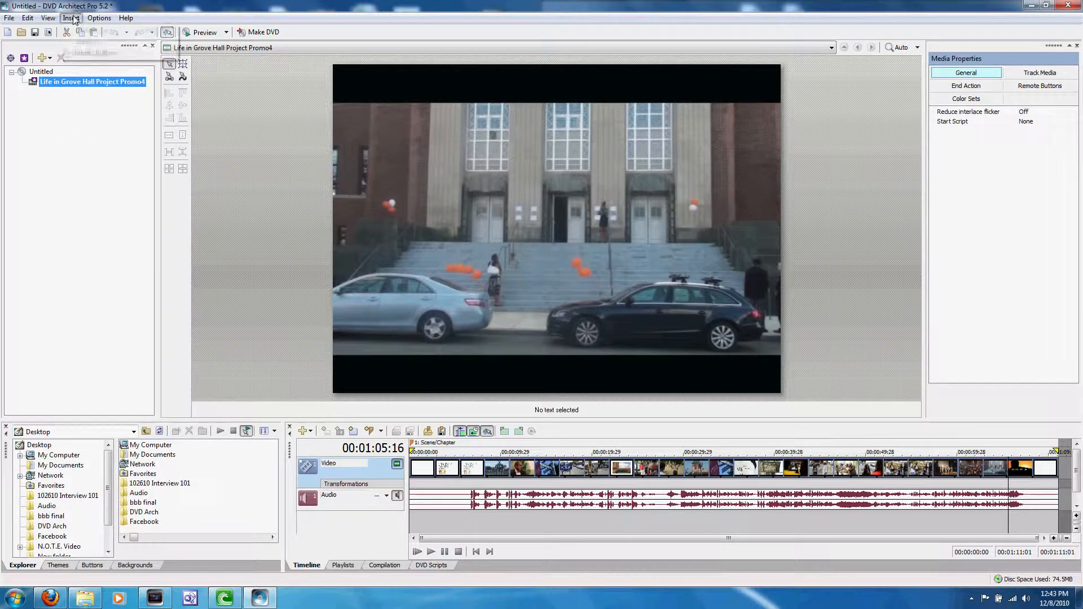
pyautogui.click(58, 147)
pyautogui.rightClick(45, 73)
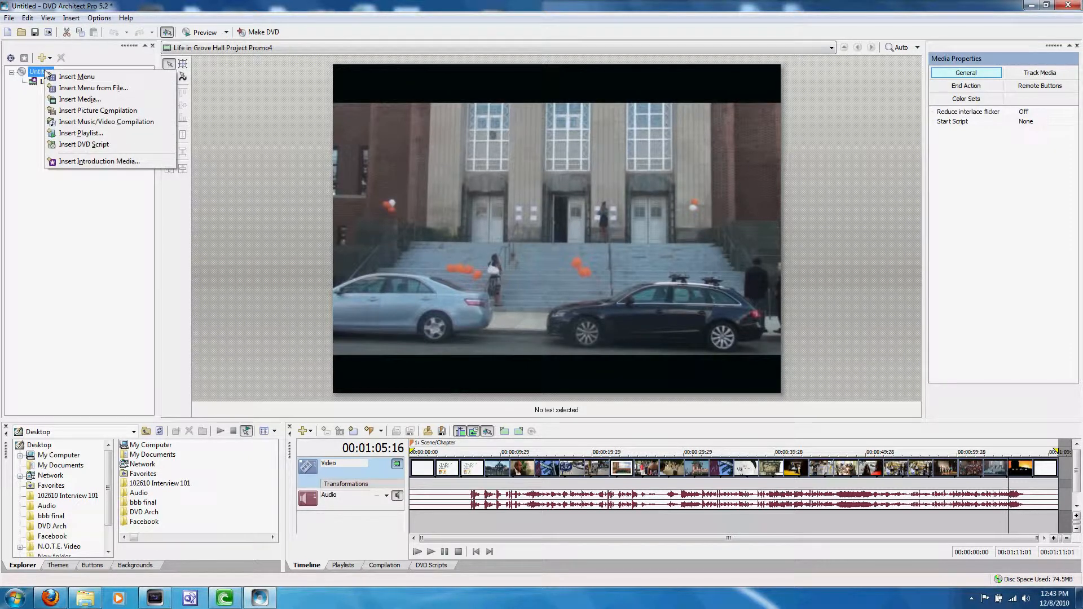
pyautogui.click(84, 101)
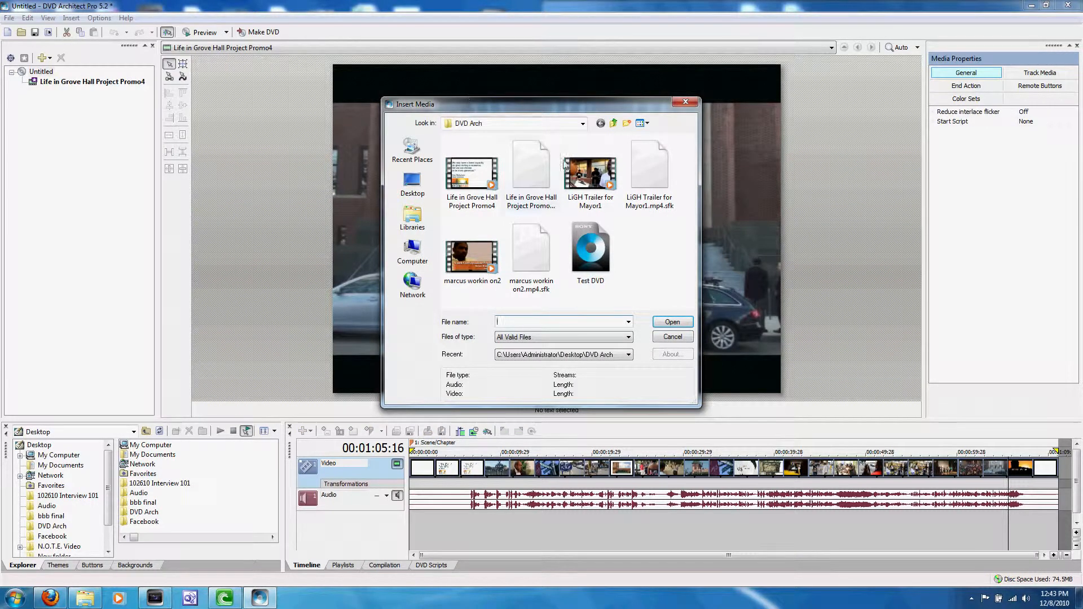
pyautogui.click(588, 181)
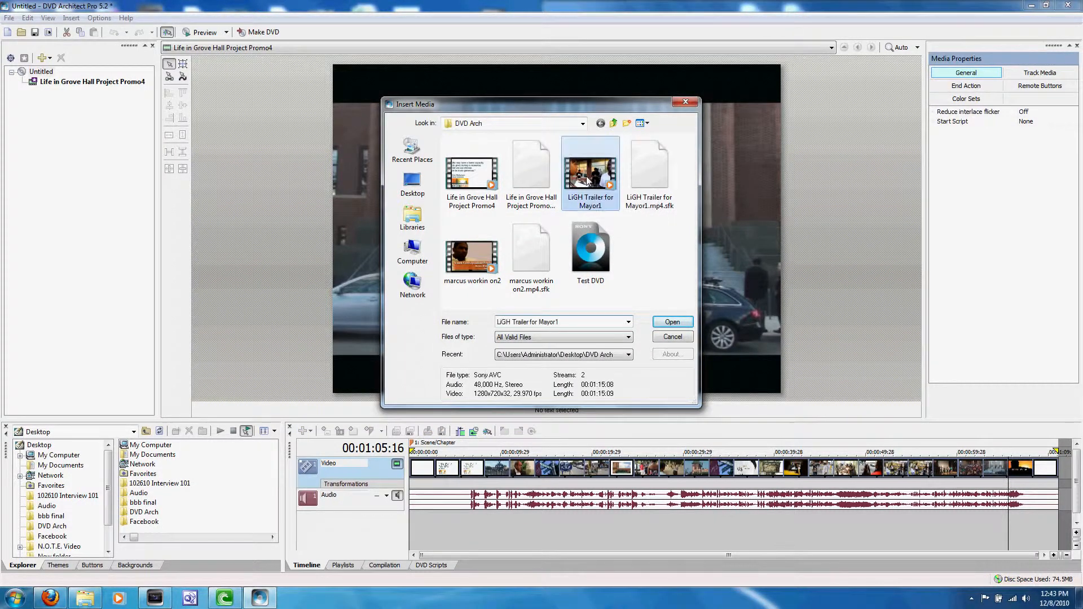
pyautogui.keyDown('ctrl'); pyautogui.click(464, 265); pyautogui.keyUp('ctrl')
pyautogui.click(672, 323)
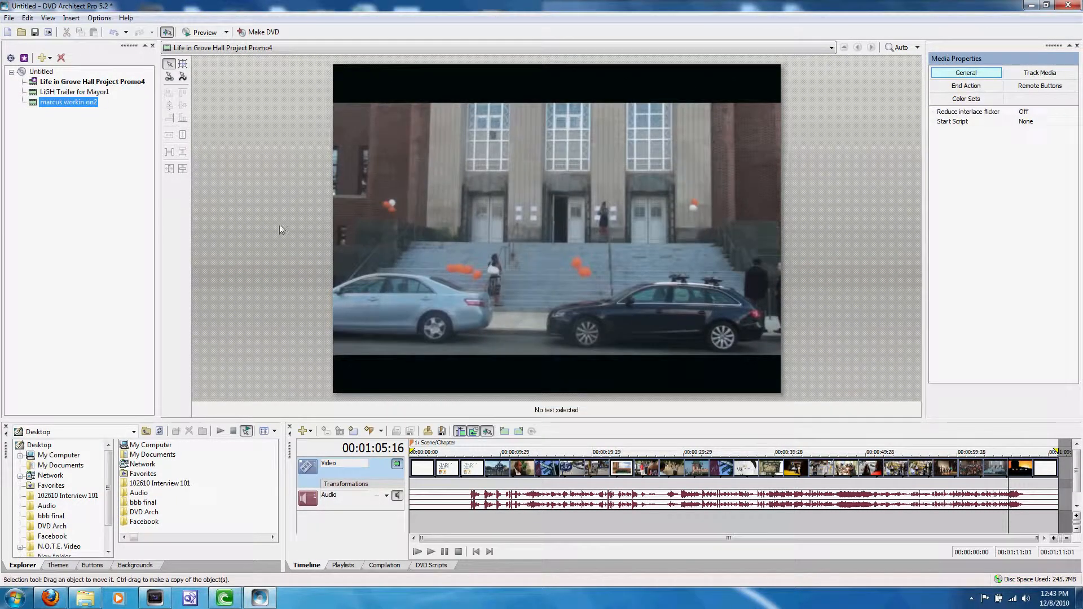
# Remove the LiGH Trailer for Mayor1 and marcus workin on2 media from the project.
pyautogui.click(64, 92)
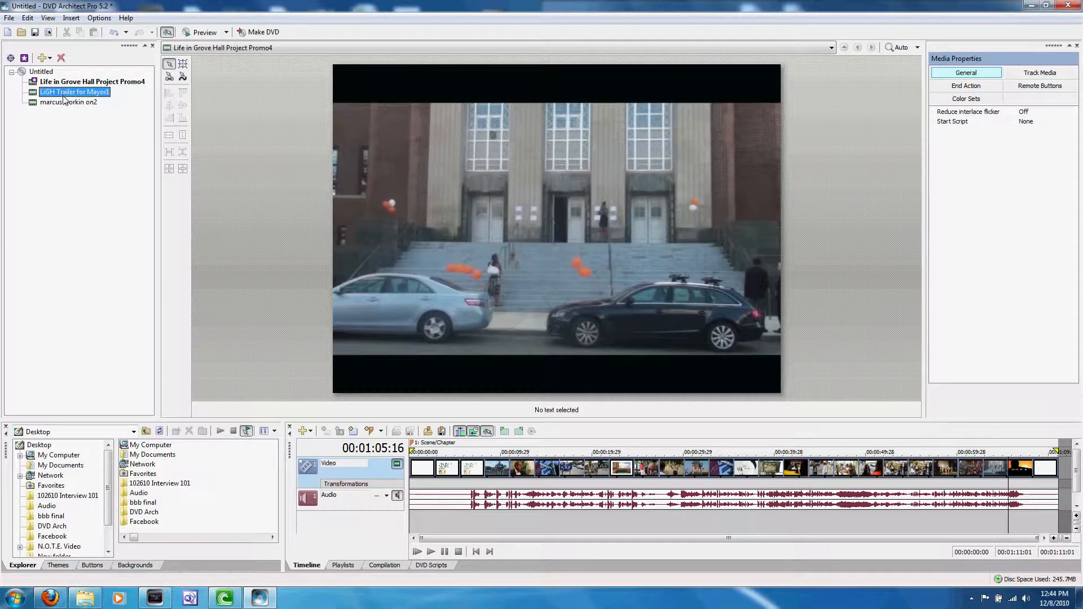
pyautogui.press('Delete')
pyautogui.click(59, 93)
pyautogui.press('Delete')
# Add LiGH Trailer for Mayor1 and marcus workin on2 to the project directly from the DVD Arch folder in Windows Explorer.
pyautogui.moveTo(99, 596)
pyautogui.click(85, 536)
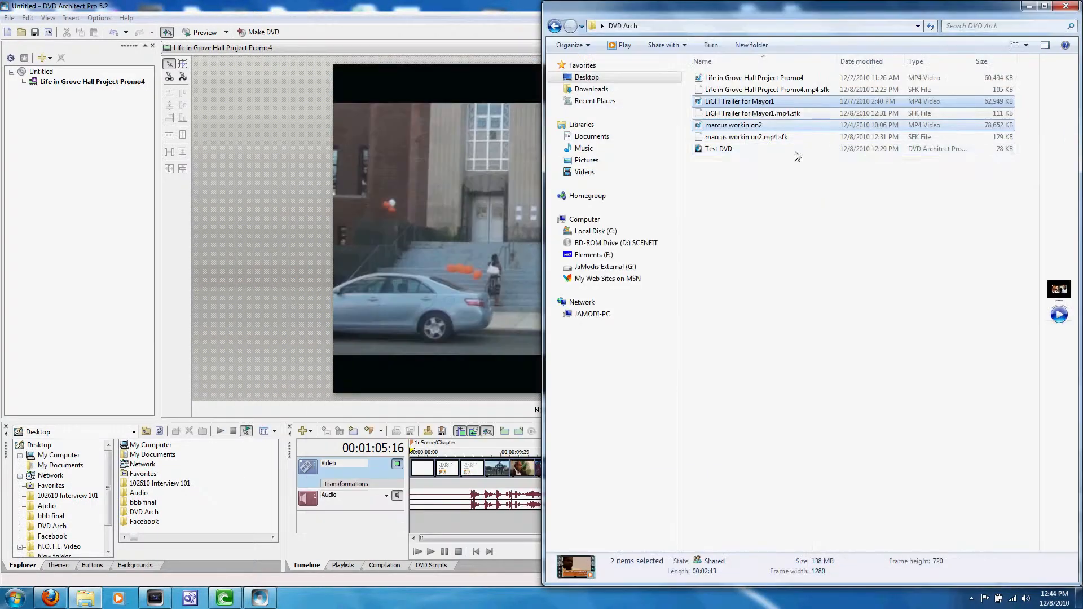
pyautogui.moveTo(723, 103); pyautogui.dragTo(39, 160)
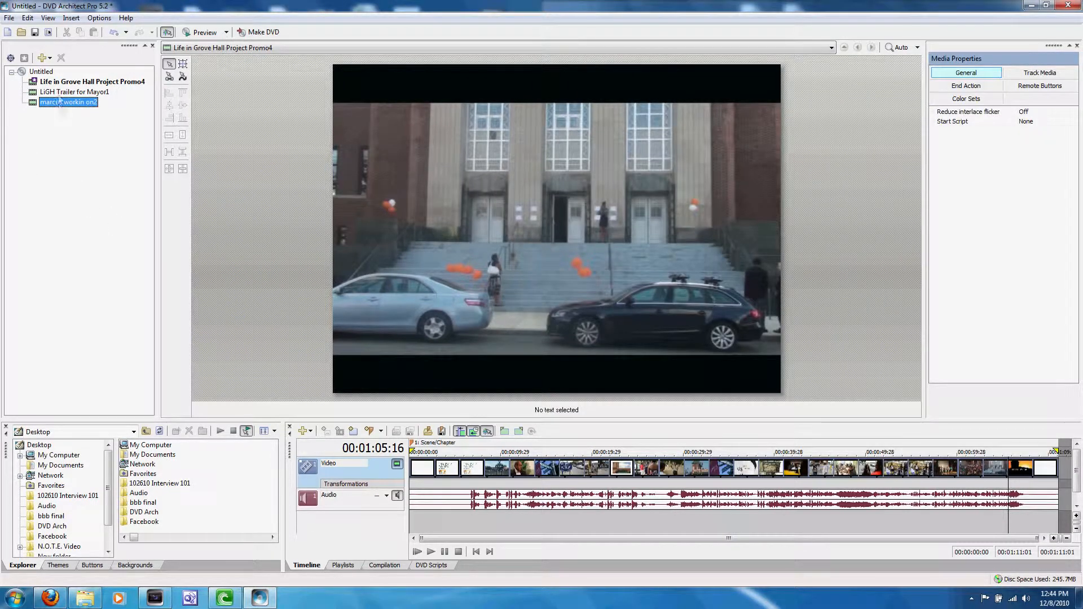
pyautogui.click(59, 92)
pyautogui.click(54, 82)
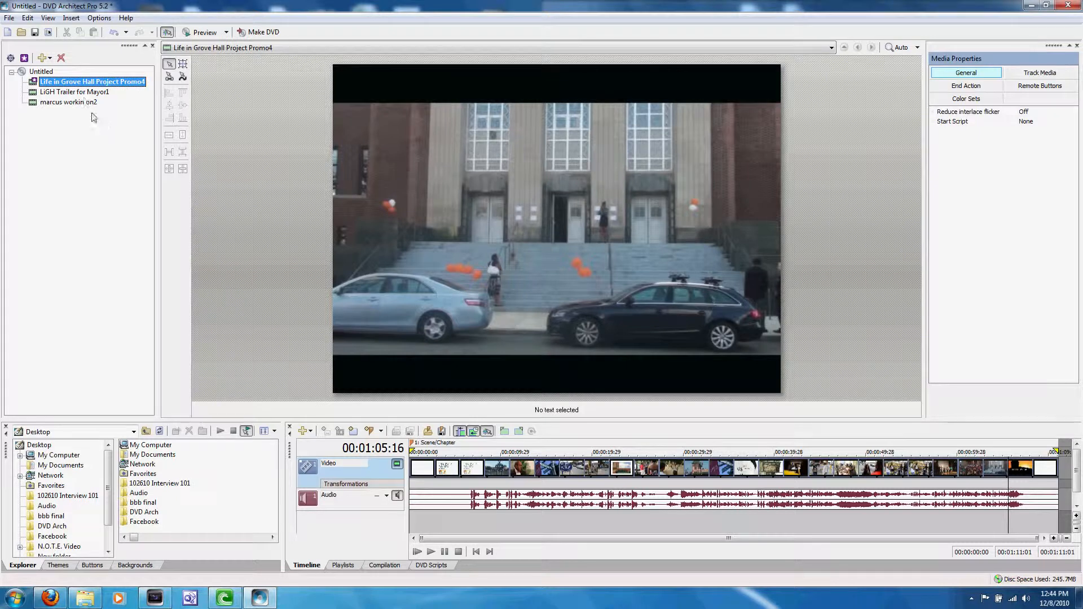
pyautogui.click(35, 72)
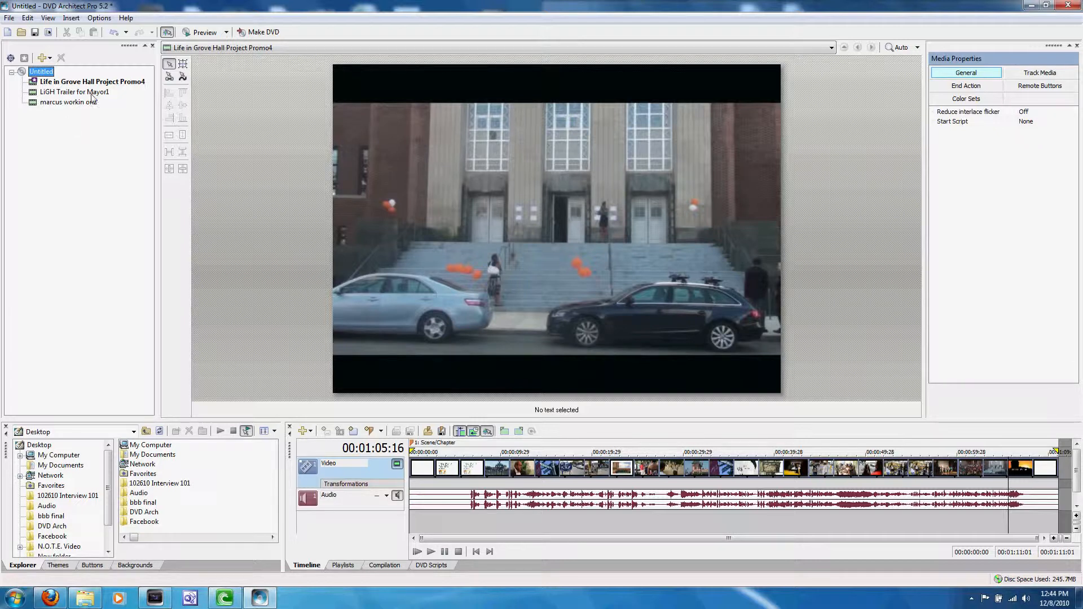
pyautogui.click(104, 84)
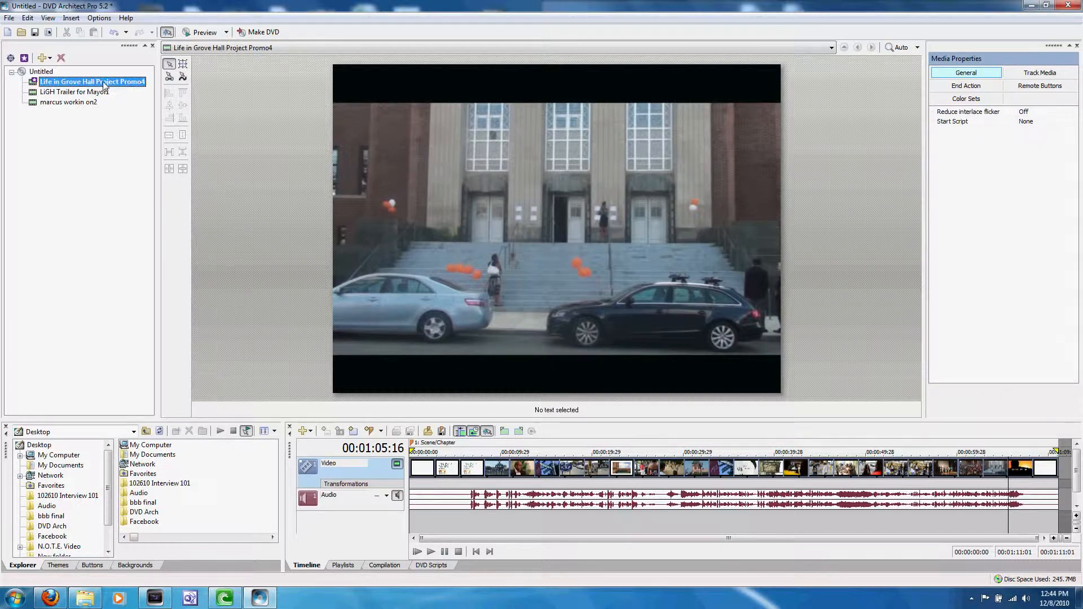
# Open Life in Grove Hall Project Promo4, go to its end and examine the Command and Destination settings of its end action.
pyautogui.doubleClick(61, 85)
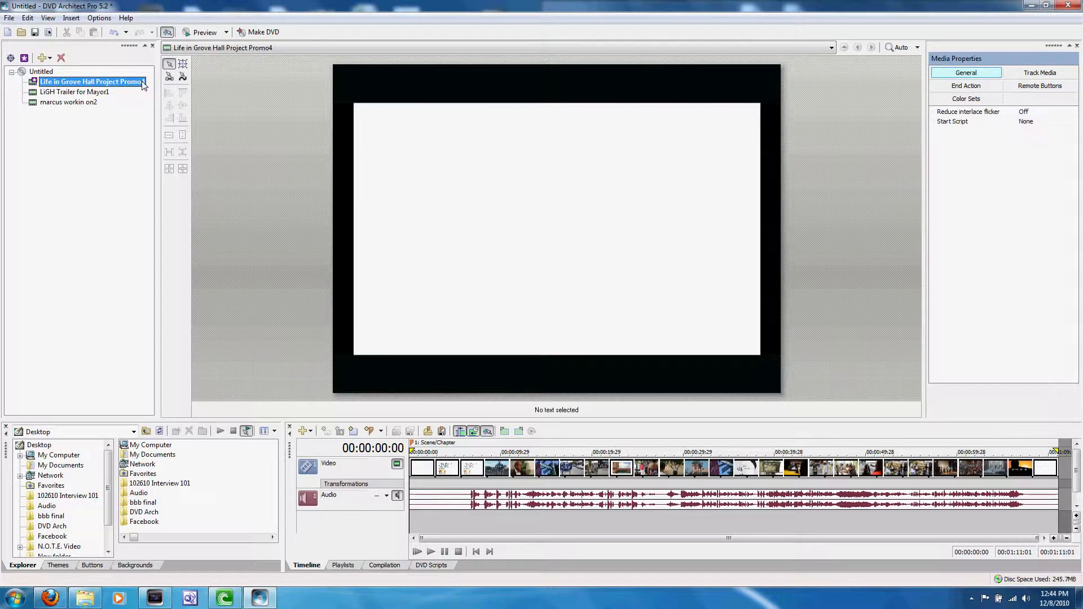
pyautogui.click(1058, 474)
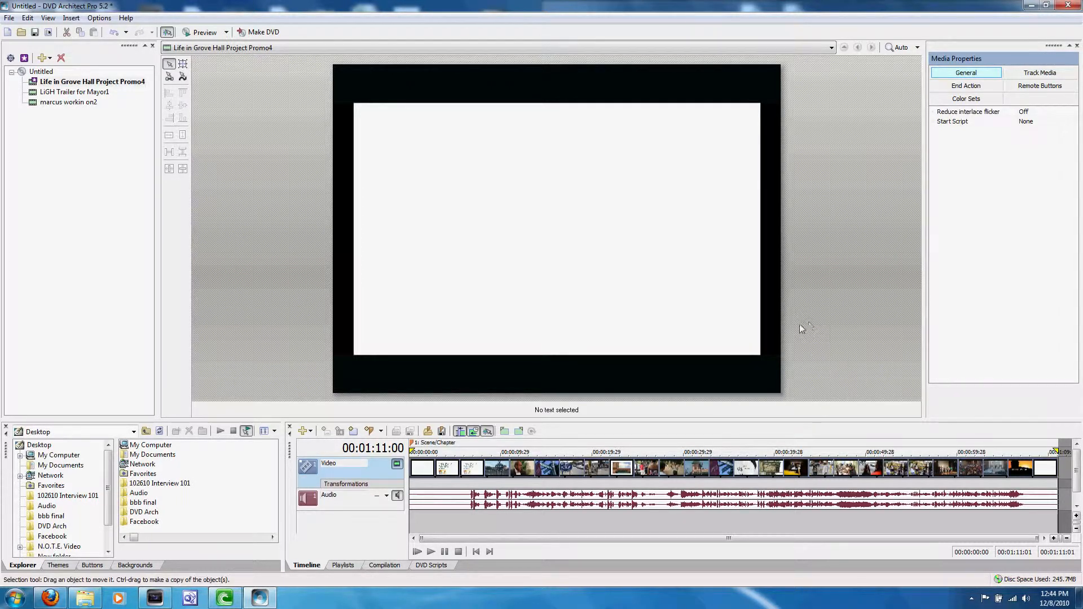
pyautogui.click(962, 87)
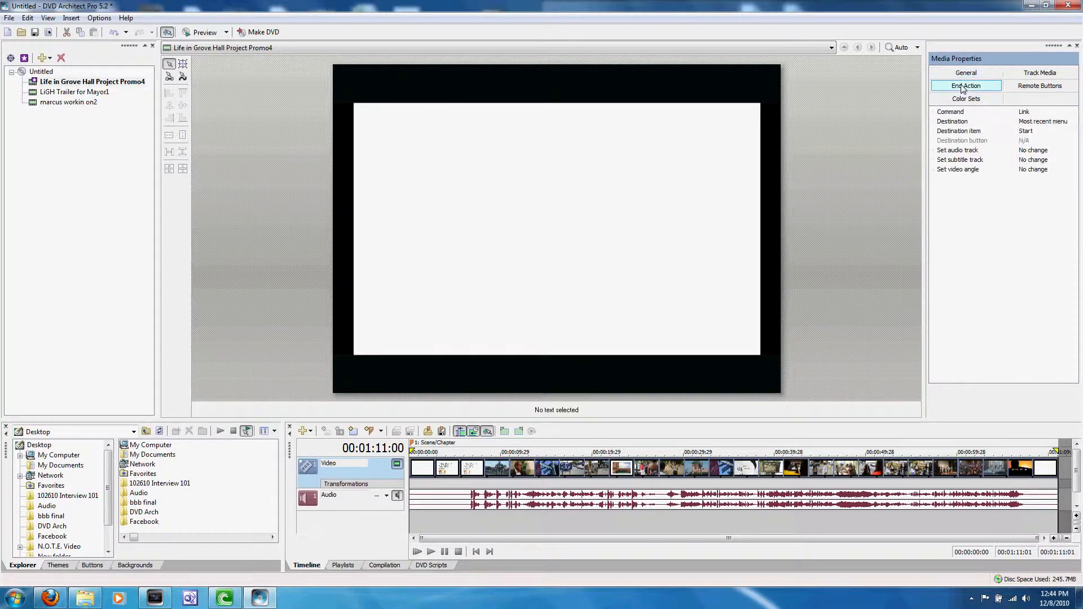
pyautogui.click(951, 112)
pyautogui.click(952, 122)
pyautogui.click(951, 112)
pyautogui.click(952, 121)
pyautogui.click(951, 112)
pyautogui.click(955, 122)
pyautogui.click(953, 112)
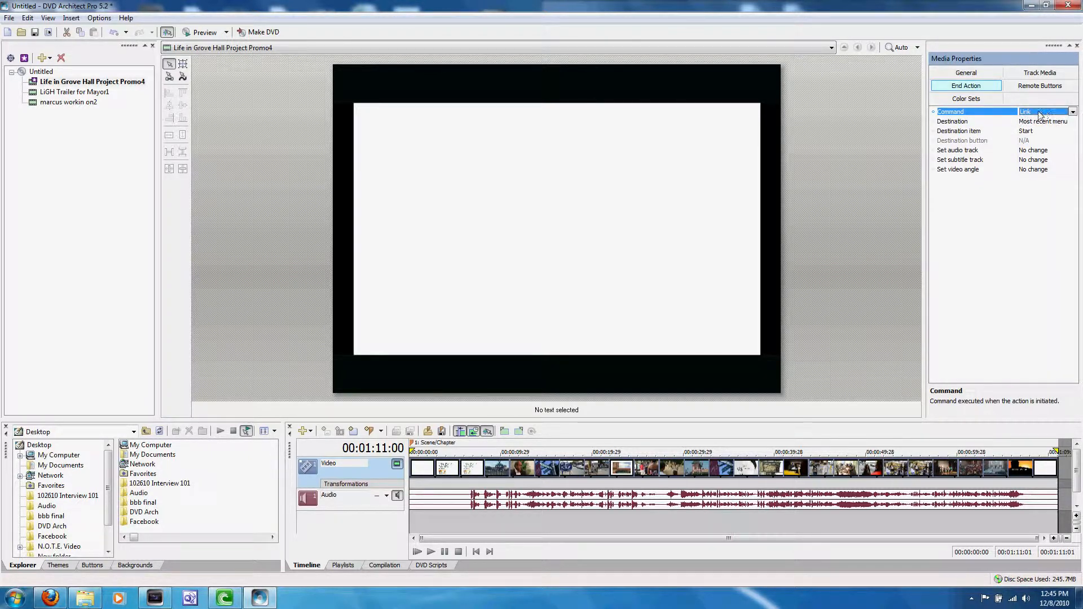
pyautogui.click(956, 122)
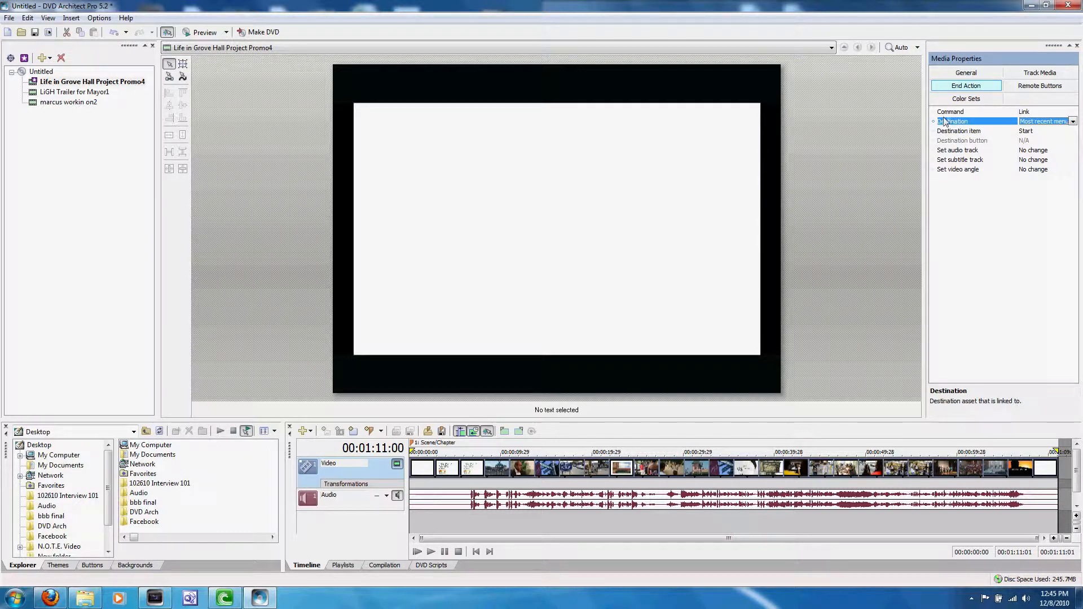
pyautogui.click(1037, 112)
pyautogui.click(993, 123)
# Set the end action destination of Life in Grove Hall Project Promo4 to marcus workin on2.
pyautogui.click(54, 103)
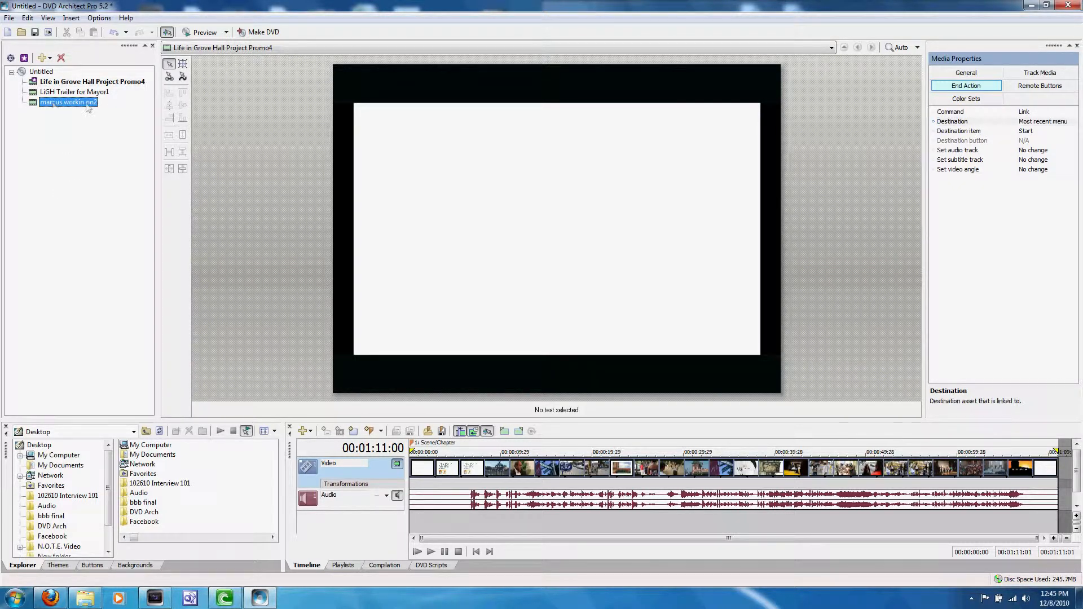
pyautogui.click(1032, 122)
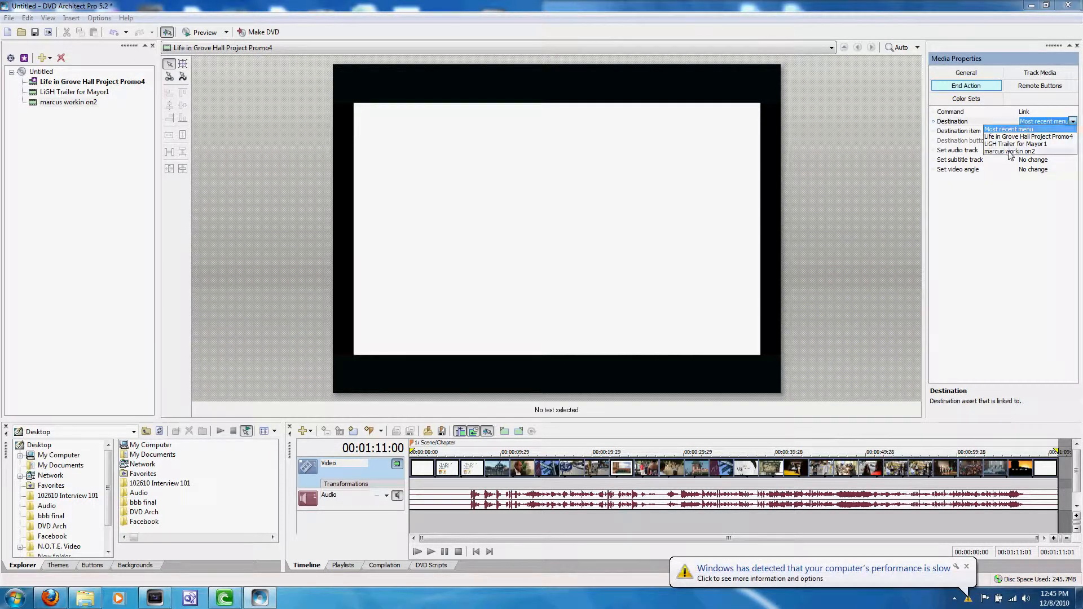
pyautogui.click(1009, 152)
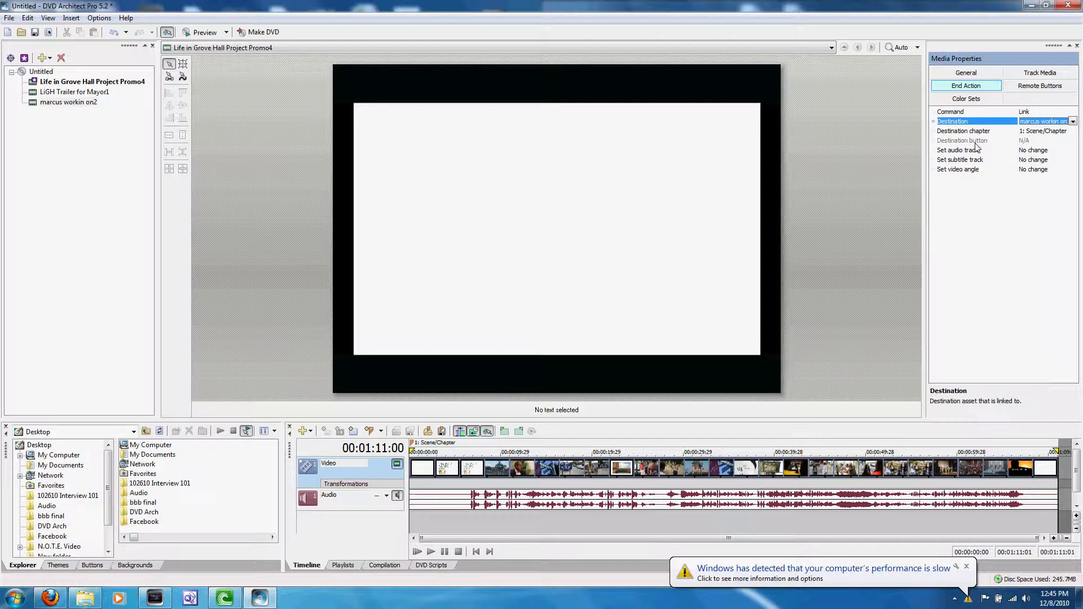
# Preview the Life in Grove Hall Project Promo4 video at about 00:00:16:11, and reopen it at its start.
pyautogui.click(63, 103)
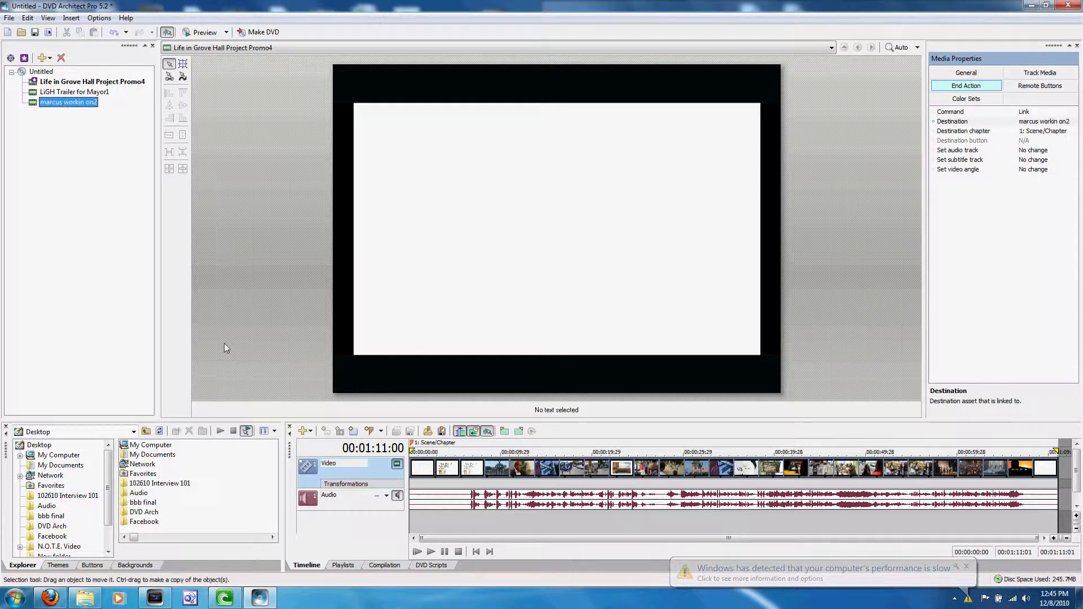
pyautogui.click(485, 476)
pyautogui.click(559, 477)
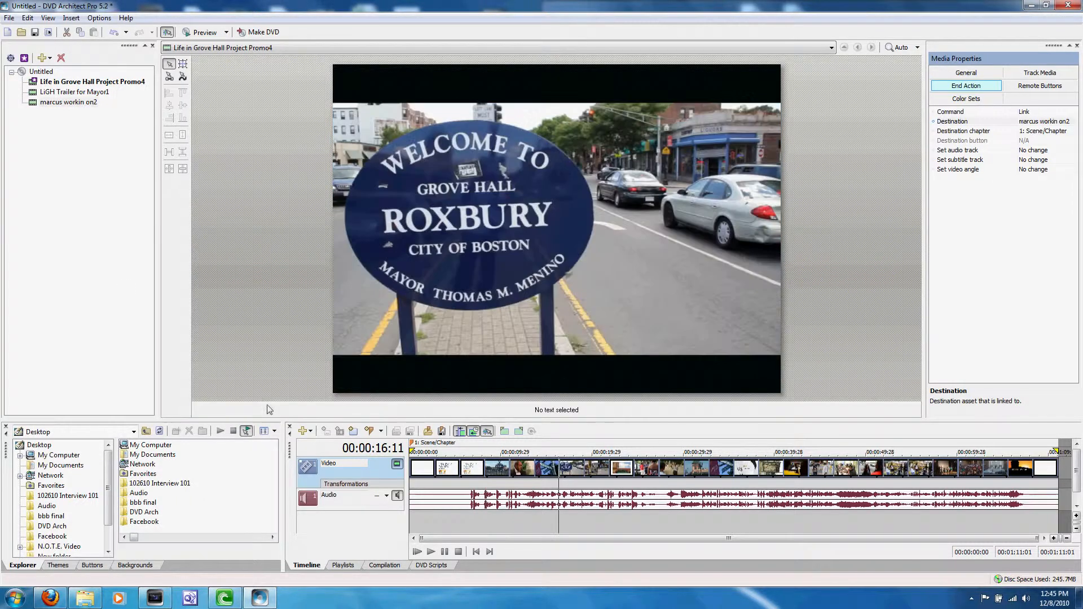
pyautogui.click(103, 83)
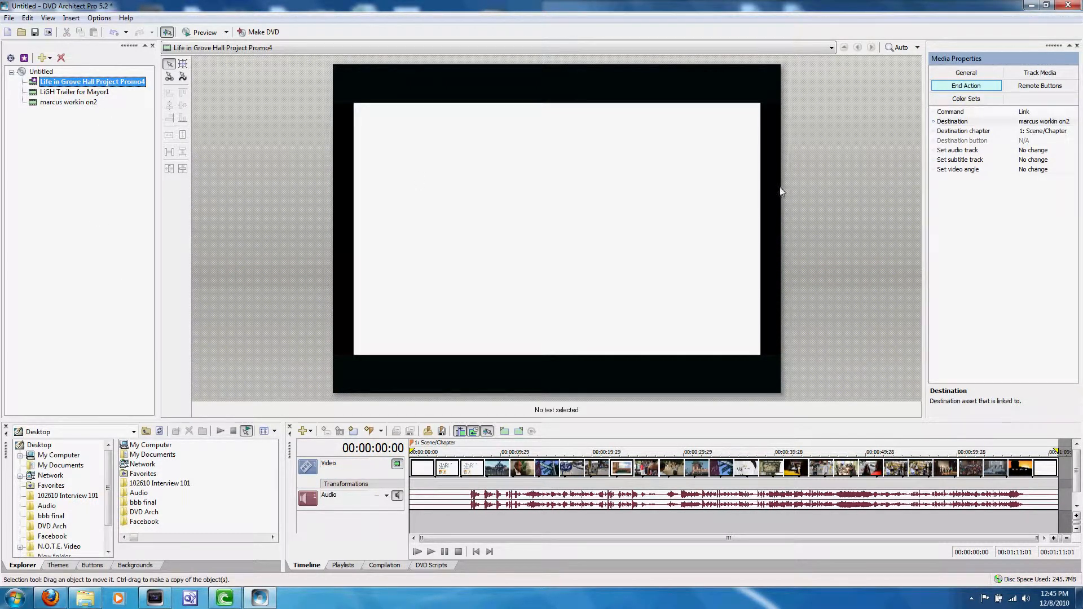
# Reselect marcus workin on2 as the current video's end action destination, and set marcus workin on2's own end action destination to LiGH Trailer for Mayor1.
pyautogui.click(1031, 122)
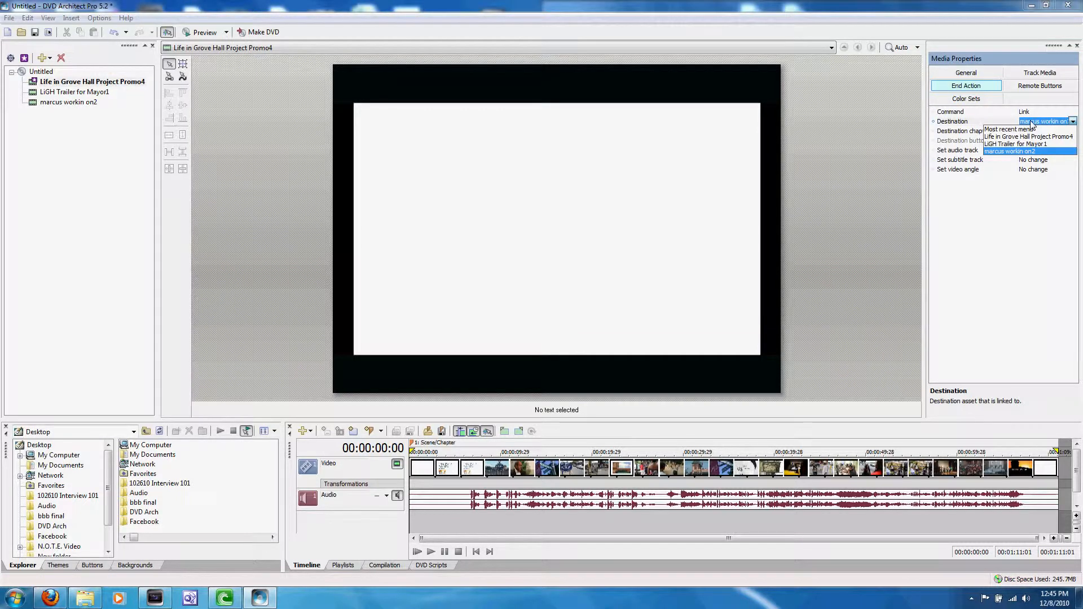
pyautogui.click(1007, 152)
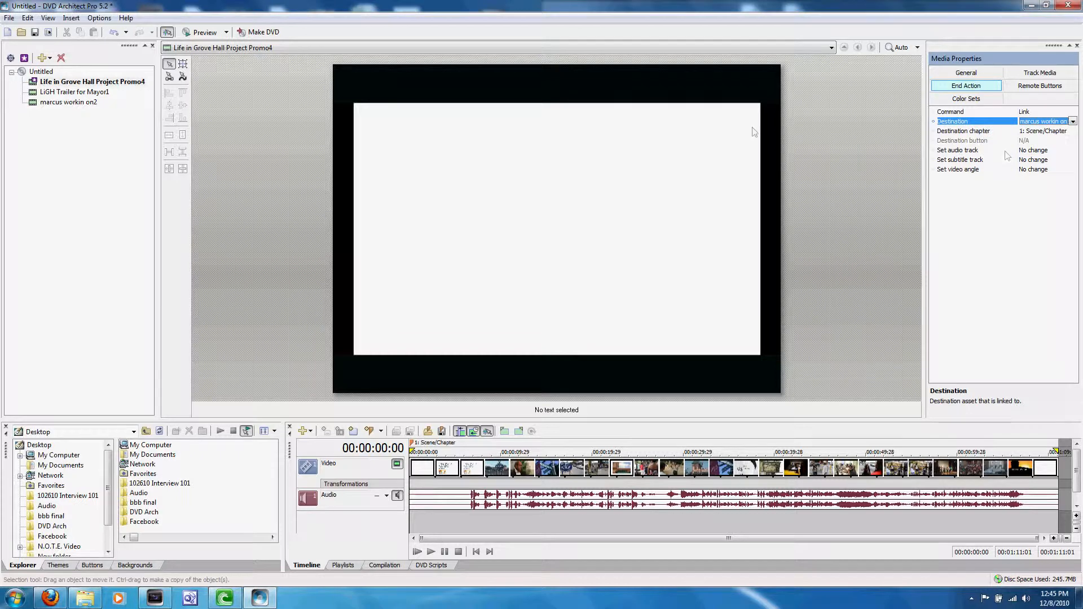
pyautogui.click(72, 104)
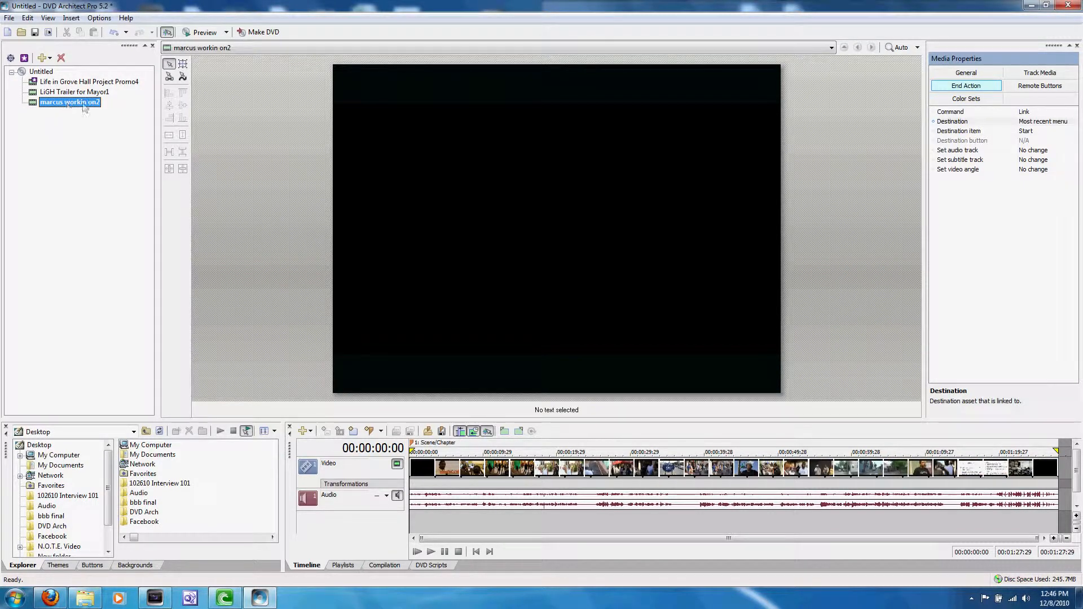
pyautogui.click(468, 475)
pyautogui.click(602, 477)
pyautogui.click(753, 475)
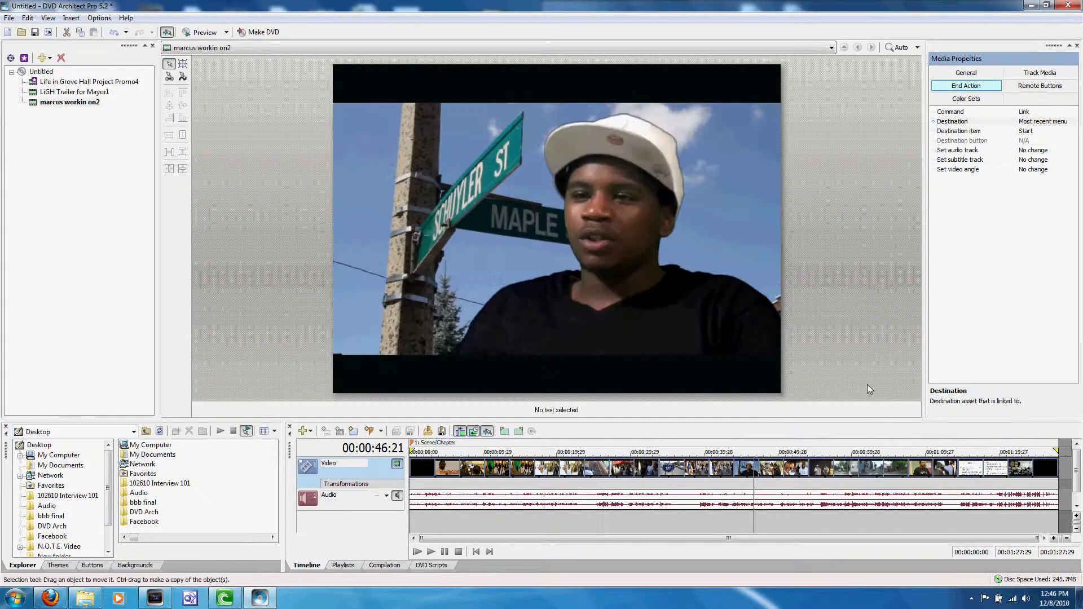
pyautogui.click(1029, 121)
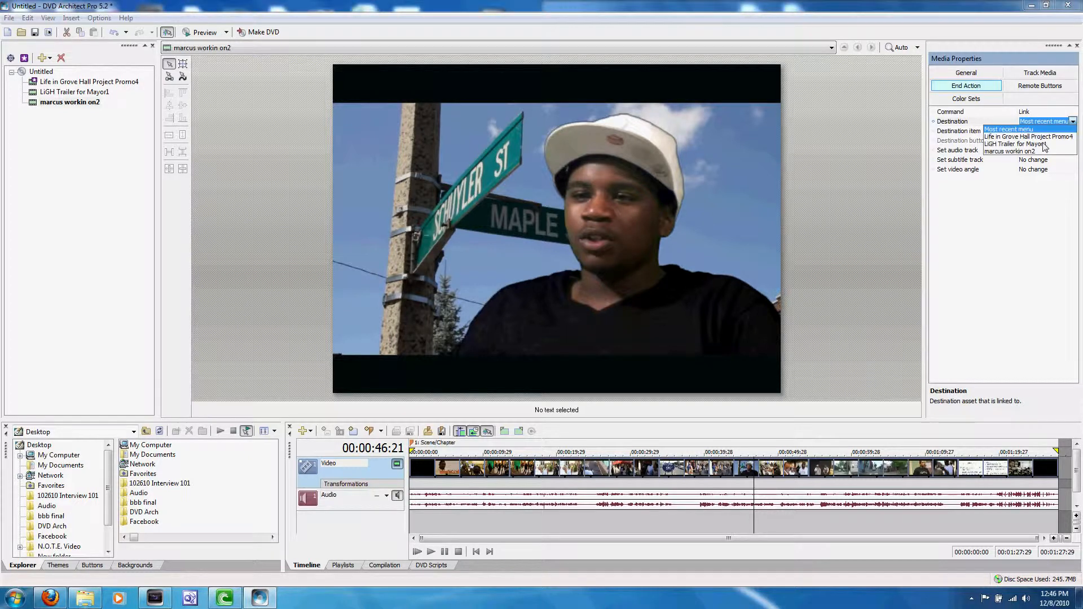
pyautogui.click(1021, 144)
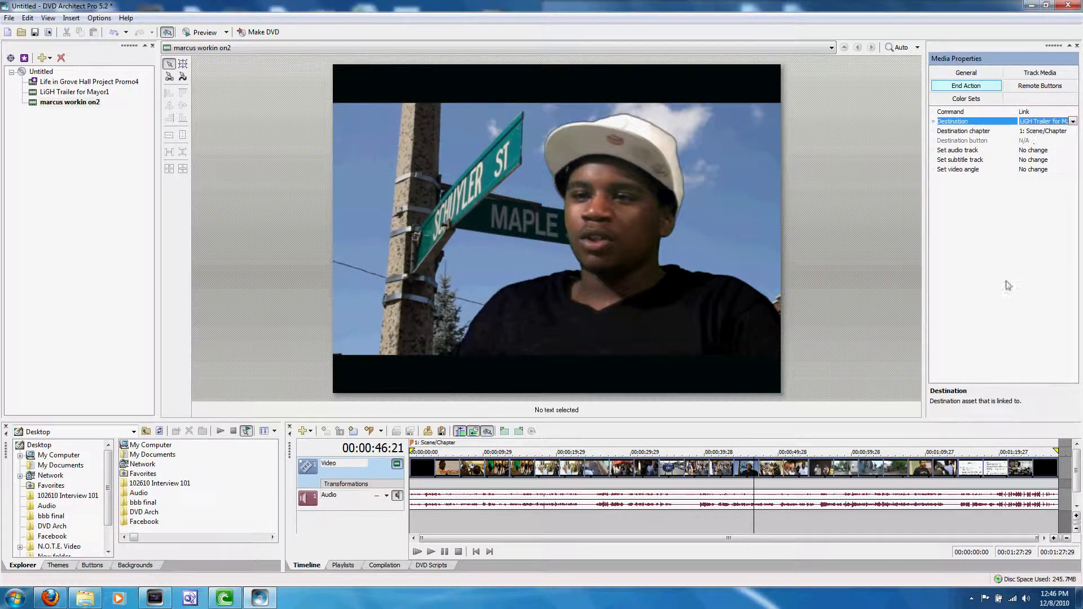
# Set the end action command of LiGH Trailer for Mayor1 to Stop.
pyautogui.click(88, 93)
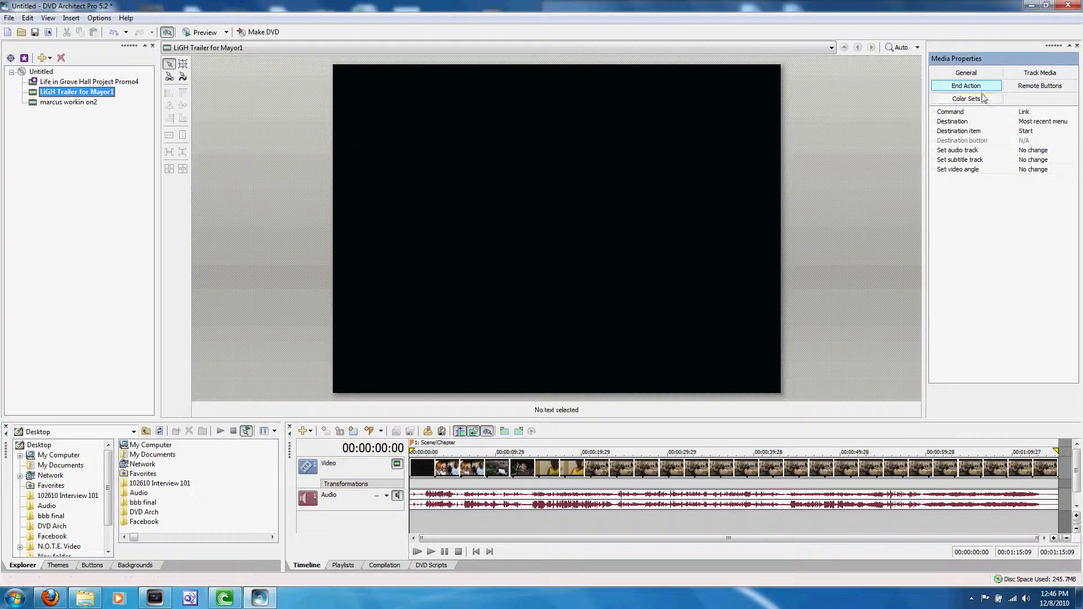
pyautogui.click(1031, 114)
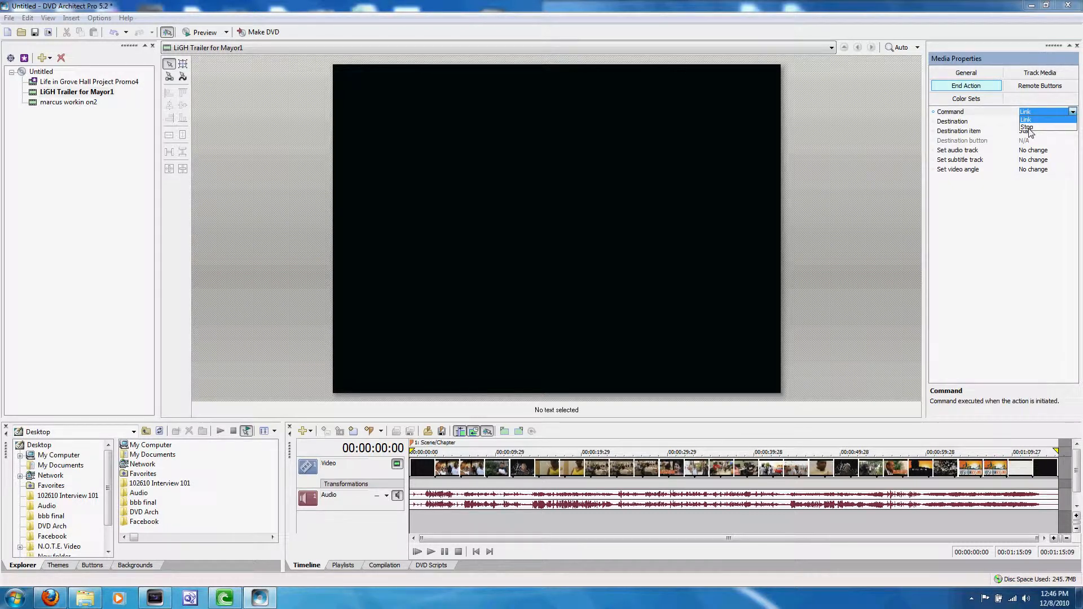
pyautogui.click(1029, 127)
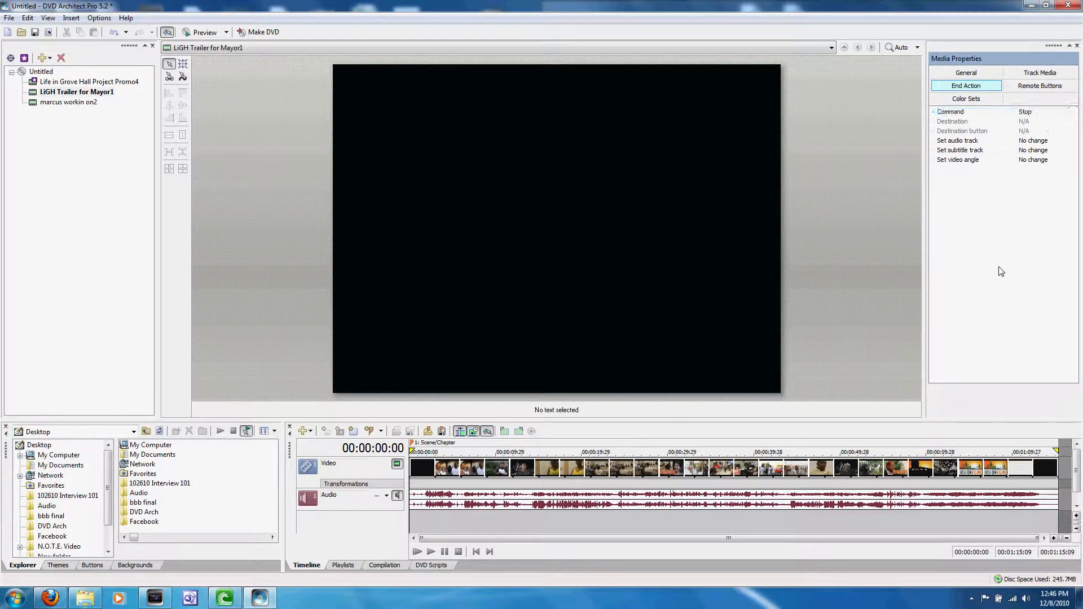
# Review the end actions of all three videos in playback order, finishing on Life in Grove Hall Project Promo4.
pyautogui.click(66, 82)
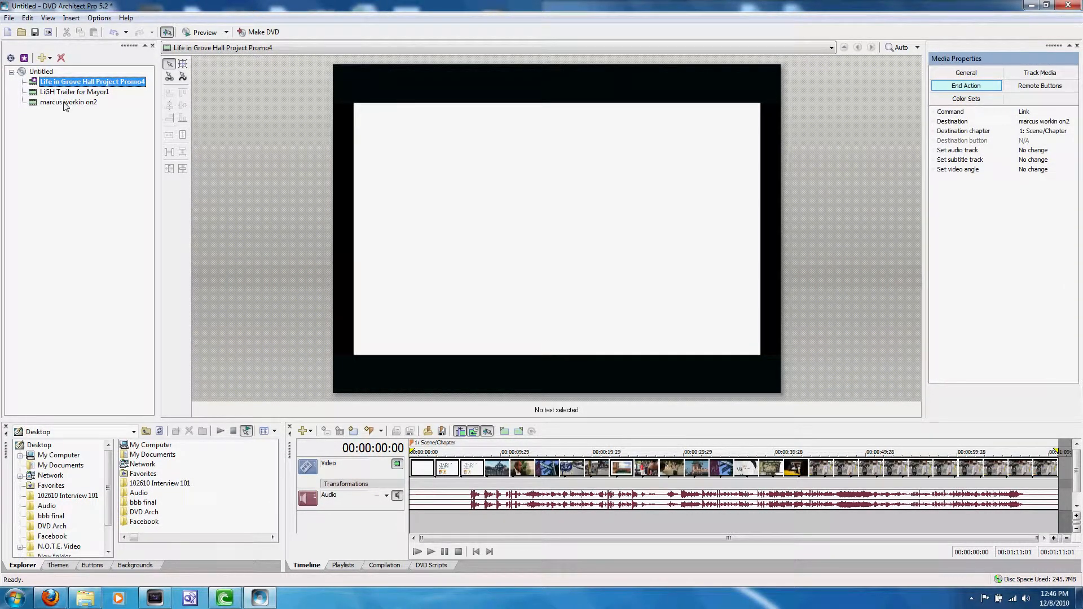
pyautogui.click(63, 102)
pyautogui.click(64, 93)
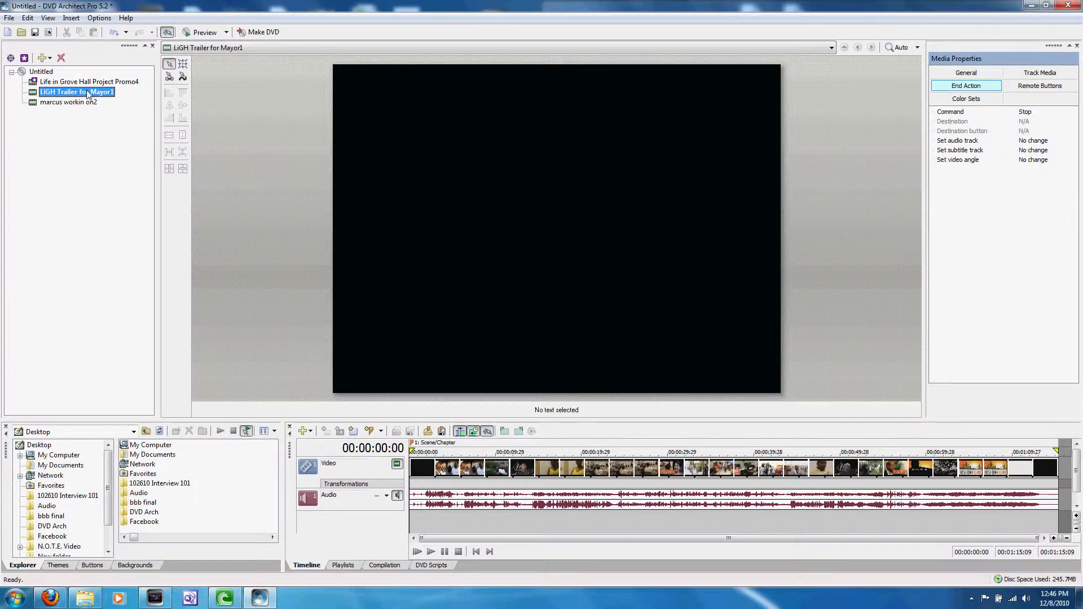
pyautogui.click(75, 82)
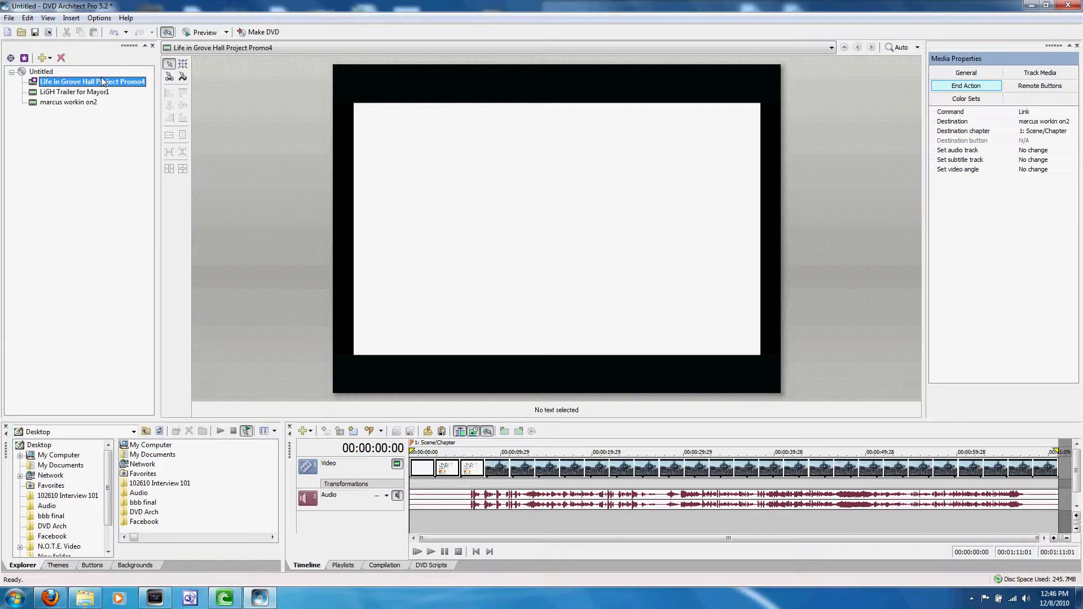
# Preview the project, try to skip to the next chapter twice, and leave the preview.
pyautogui.click(201, 32)
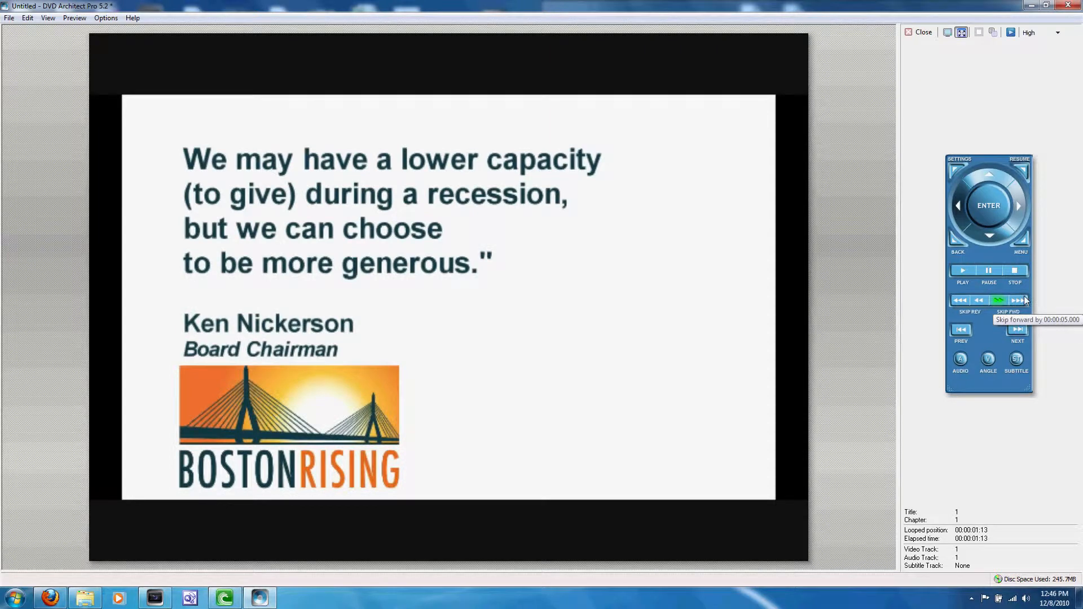
pyautogui.click(1016, 332)
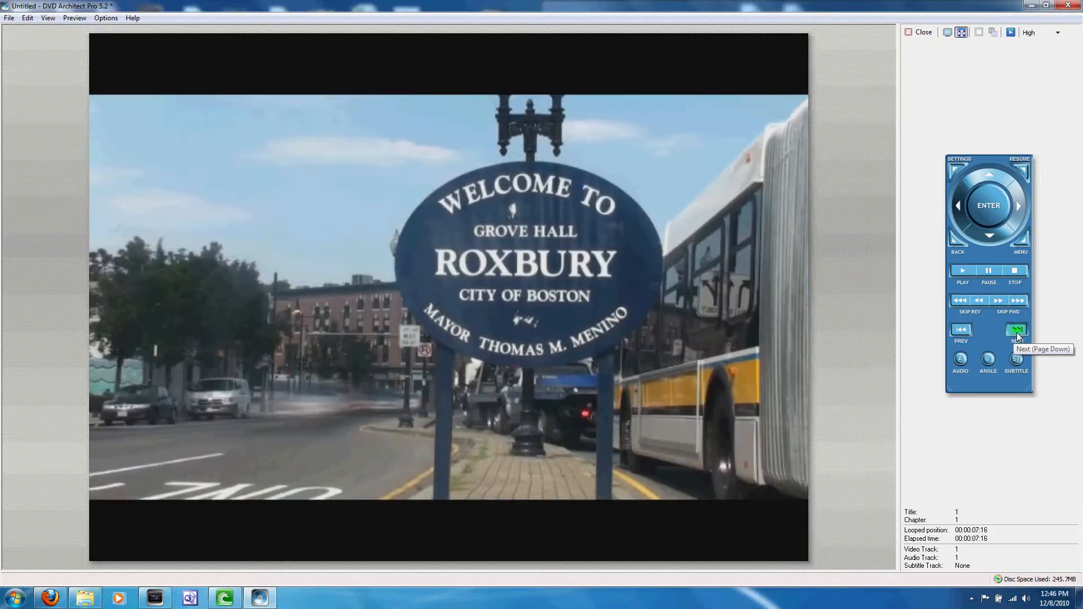
pyautogui.click(1016, 333)
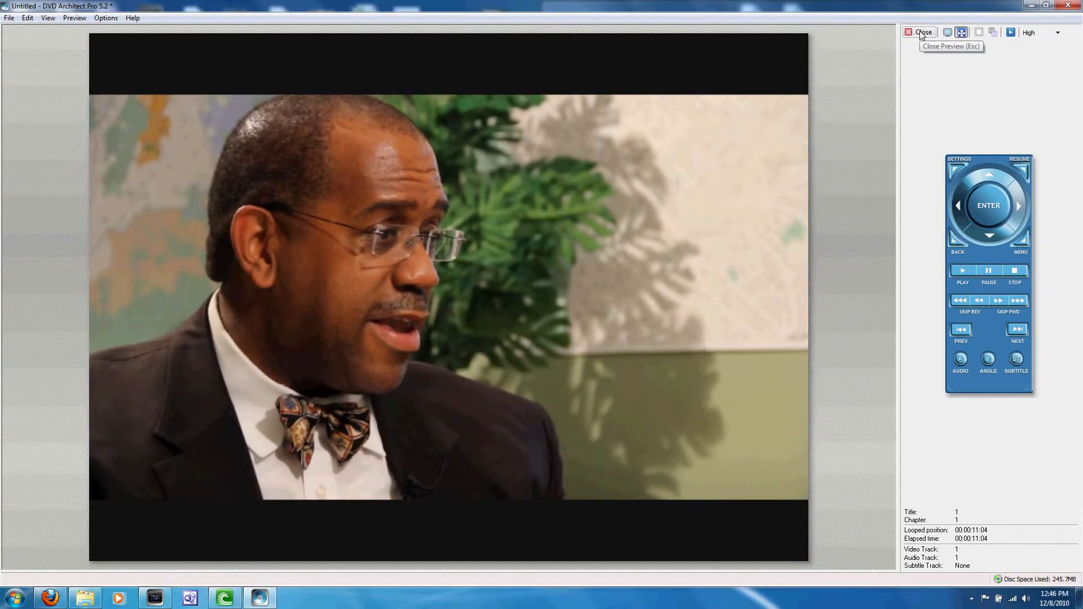
pyautogui.click(922, 32)
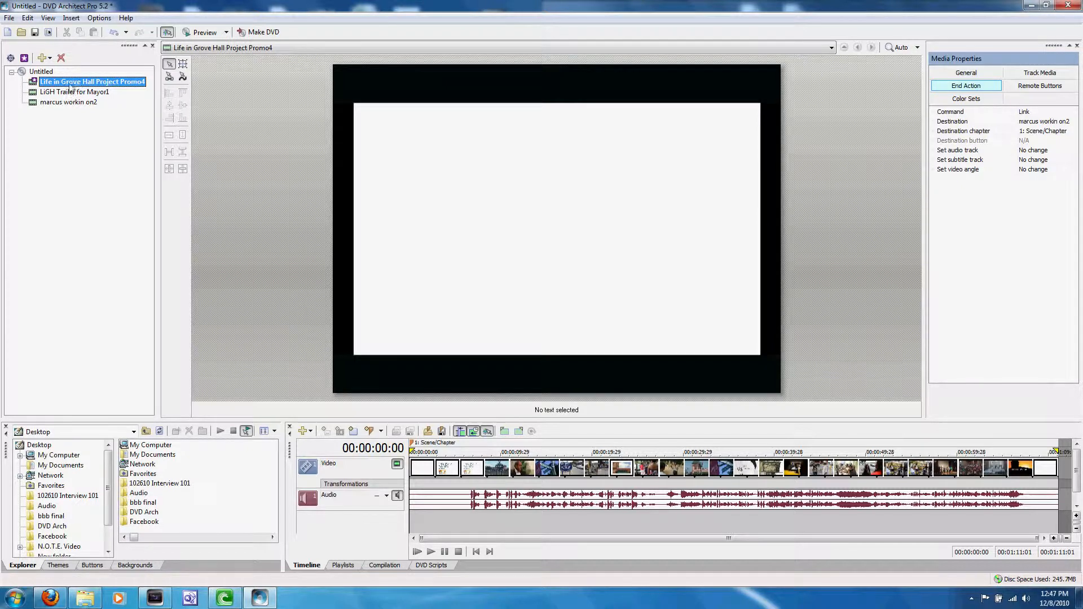
# Add a scene/chapter marker at 00:00:08:03 in Life in Grove Hall Project Promo4, where the Roxbury sign appears, keeping the default name.
pyautogui.click(473, 471)
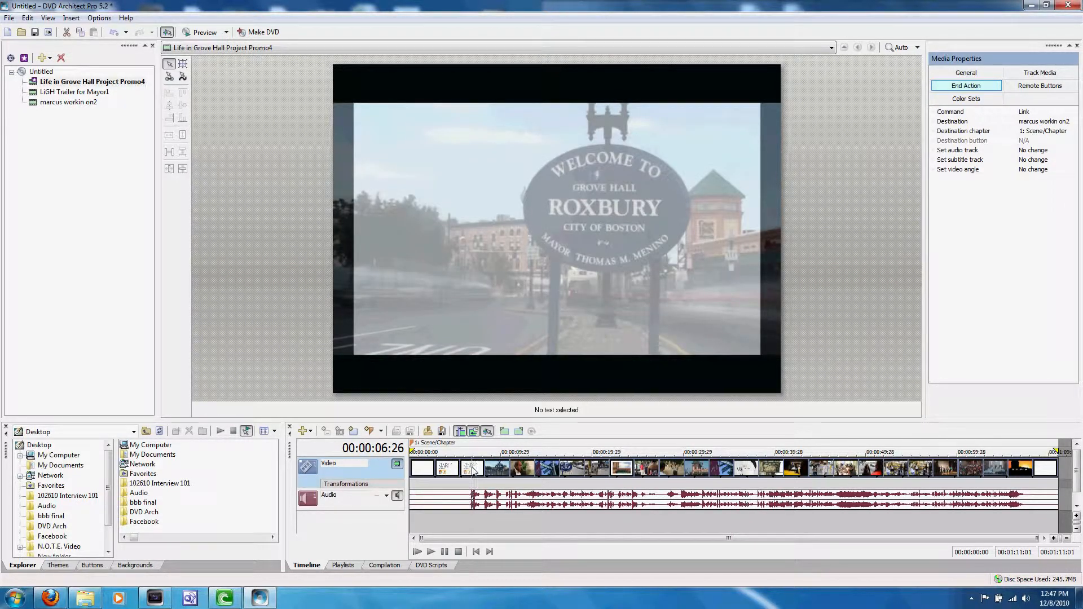
pyautogui.click(482, 468)
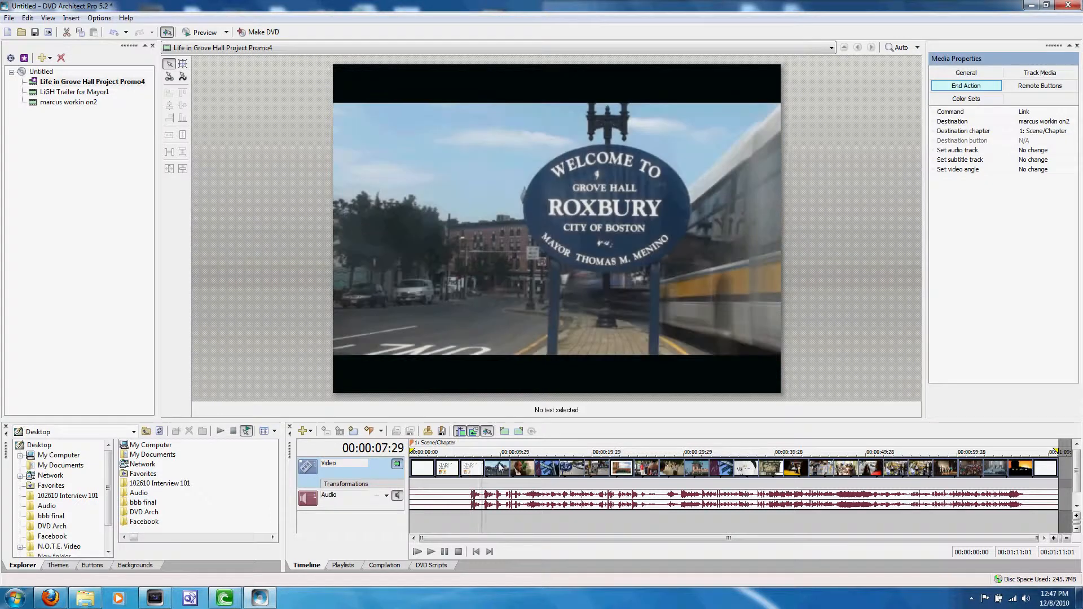
pyautogui.click(483, 469)
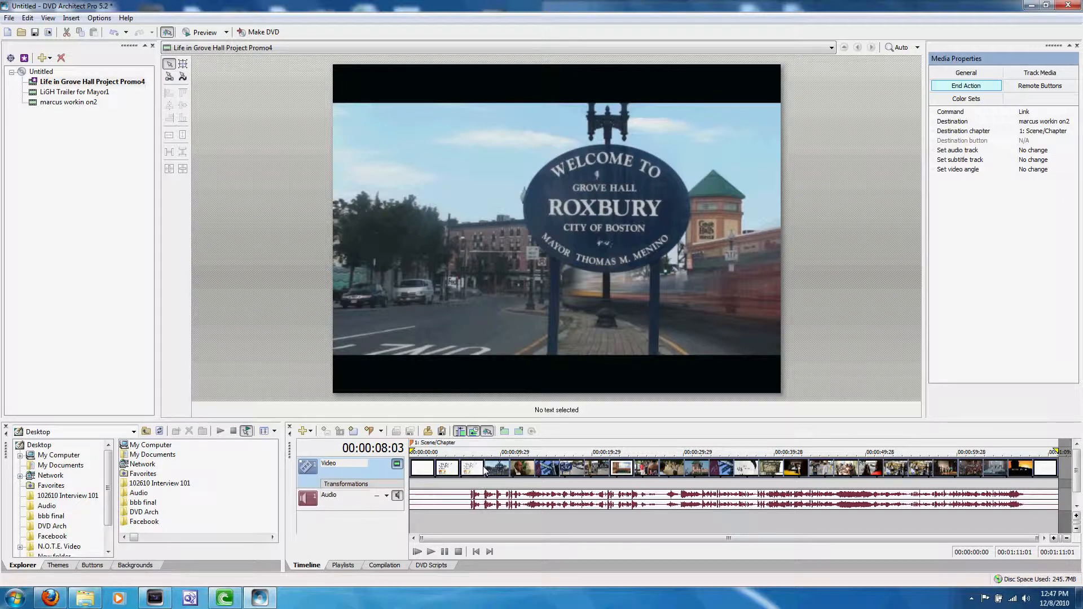
pyautogui.press('m')
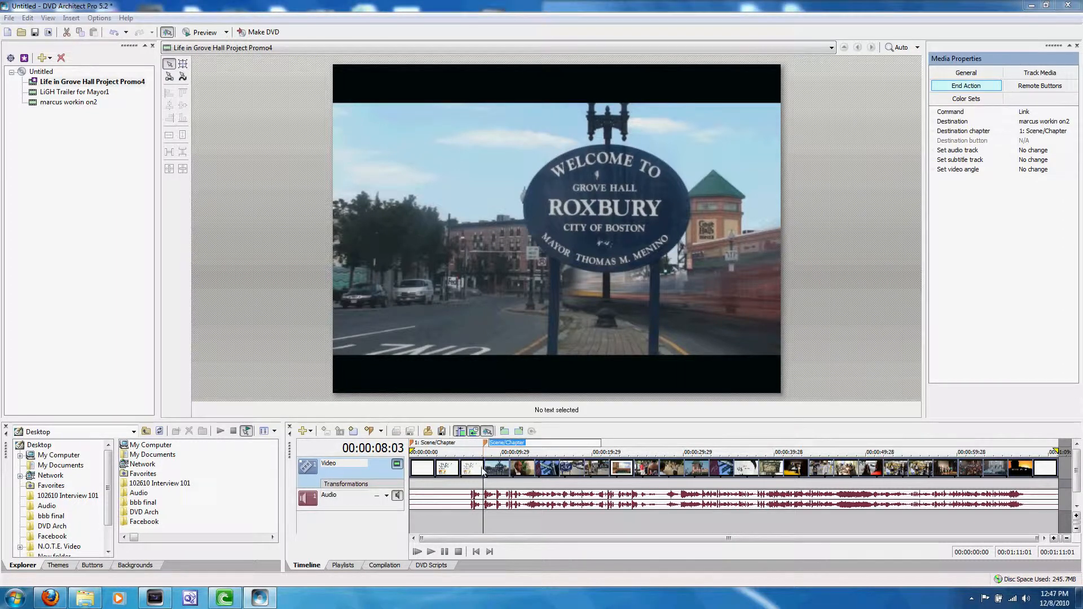
pyautogui.press('Return')
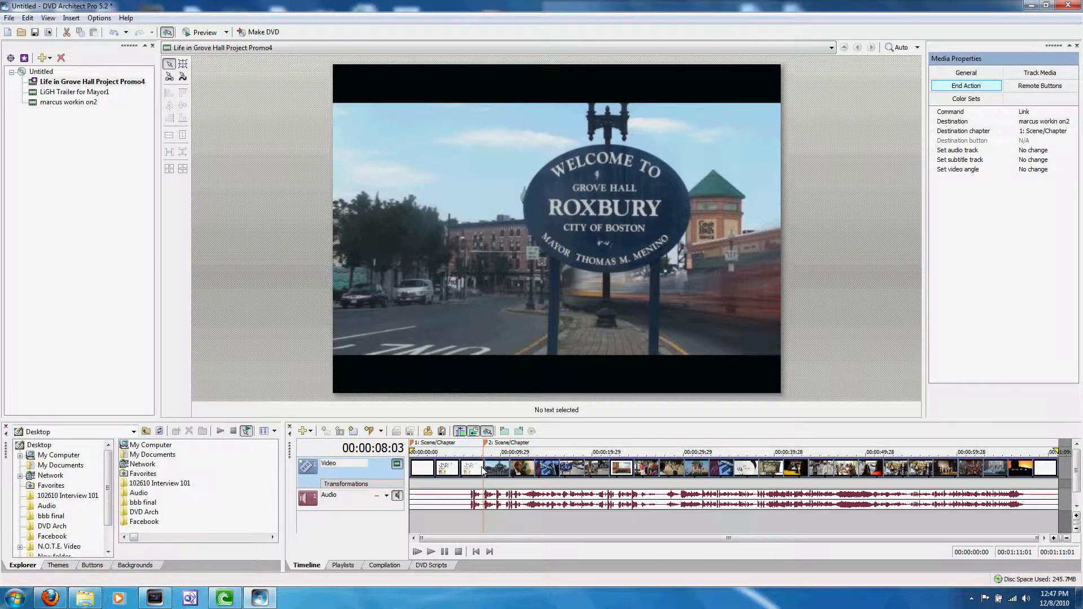
# Add four more default-named scene/chapter markers to Life in Grove Hall Project Promo4 at about 20, 31, 45 and 60 seconds.
pyautogui.click(594, 473)
pyautogui.press('m')
pyautogui.press('Return')
pyautogui.click(696, 469)
pyautogui.press('m')
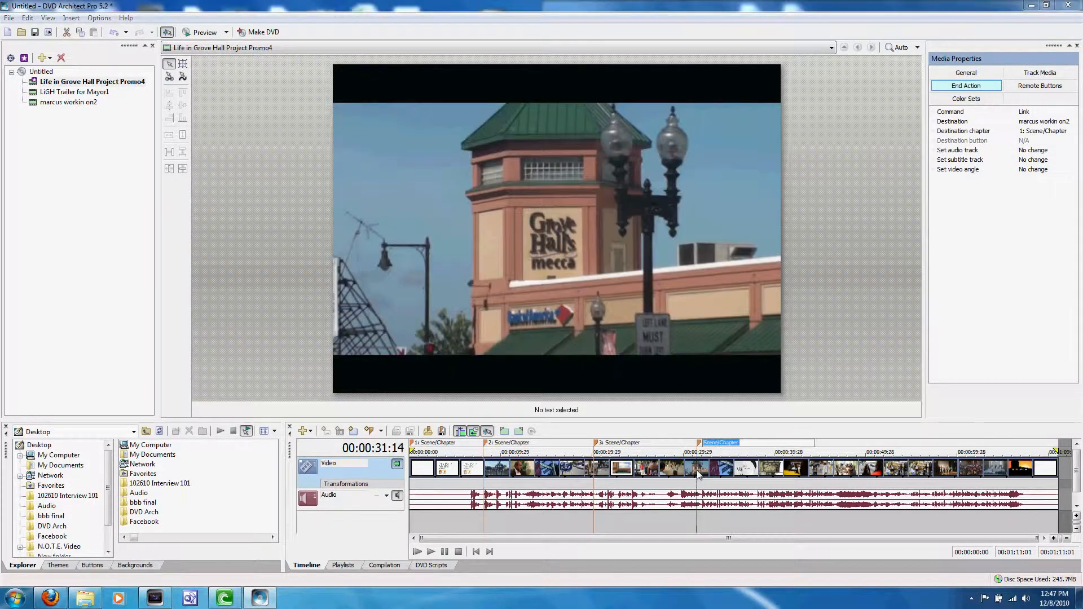
pyautogui.press('Return')
pyautogui.click(820, 468)
pyautogui.press('m')
pyautogui.press('Return')
pyautogui.click(963, 468)
pyautogui.press('m')
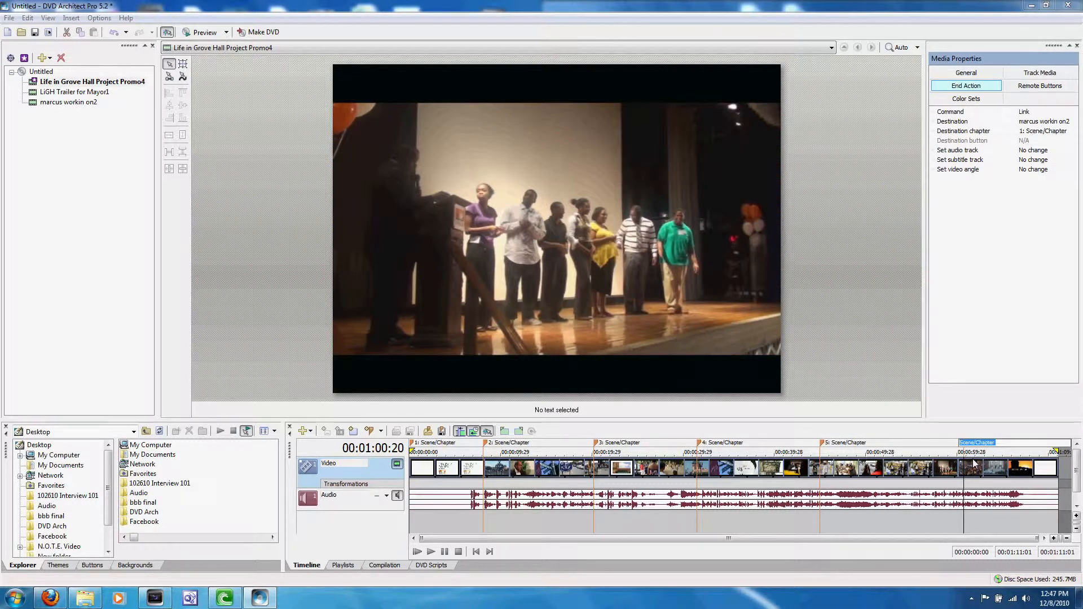
pyautogui.click(932, 468)
# Move chapter marker 5 earlier to about 42 seconds and chapter marker 6 to about 53 seconds.
pyautogui.moveTo(821, 443); pyautogui.dragTo(793, 444)
pyautogui.click(761, 451)
pyautogui.moveTo(793, 443)
pyautogui.mouseDown()
pyautogui.moveTo(902, 445)
pyautogui.moveTo(796, 445)
pyautogui.mouseUp()
pyautogui.moveTo(964, 450); pyautogui.dragTo(894, 446)
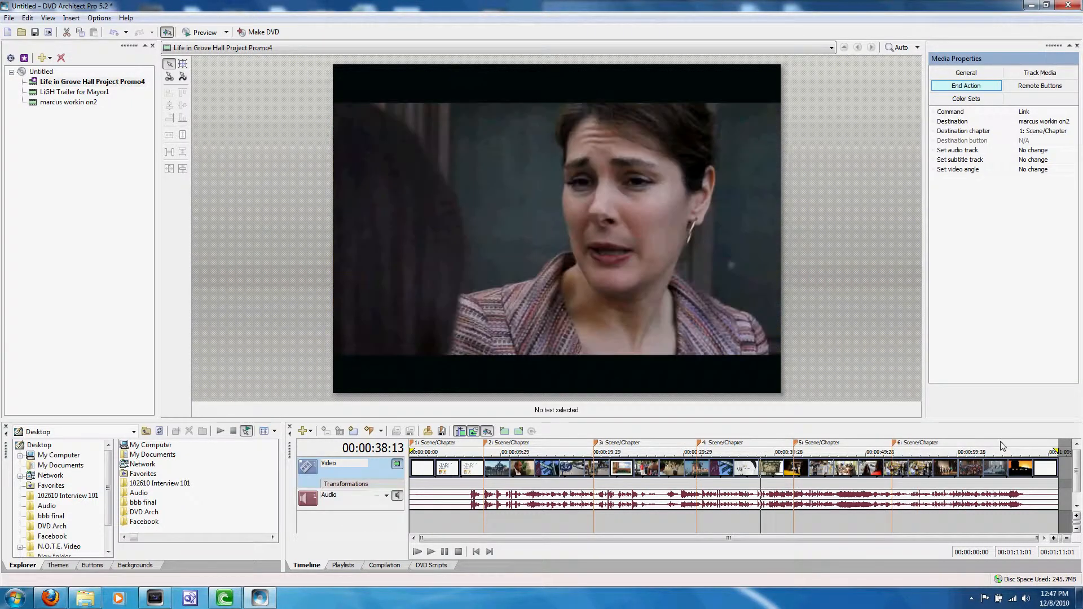
# Add a seventh scene/chapter marker to Life in Grove Hall Project Promo4 at about 1 minute 5 seconds.
pyautogui.click(999, 449)
pyautogui.press('m')
pyautogui.click(967, 464)
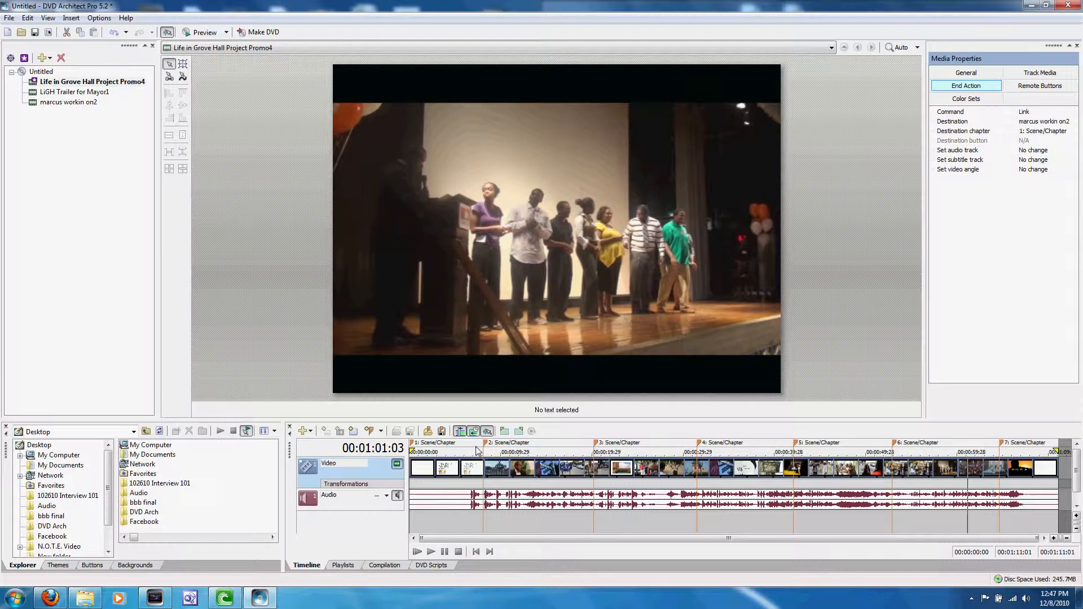
# Preview the project, skip forward through the chapters of Life in Grove Hall Project Promo4, and leave the preview.
pyautogui.click(440, 468)
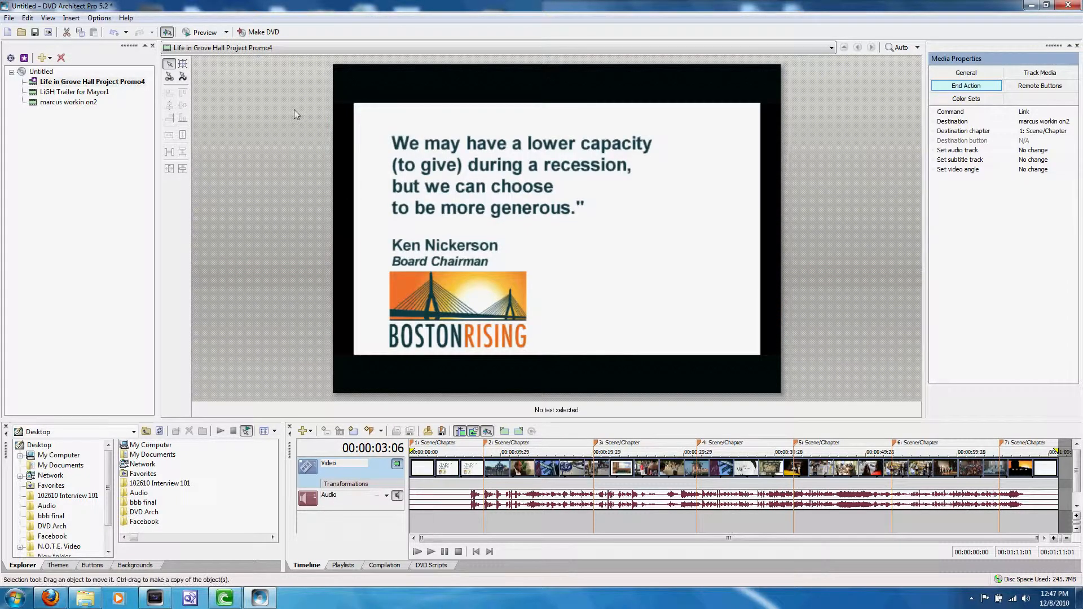
pyautogui.click(201, 32)
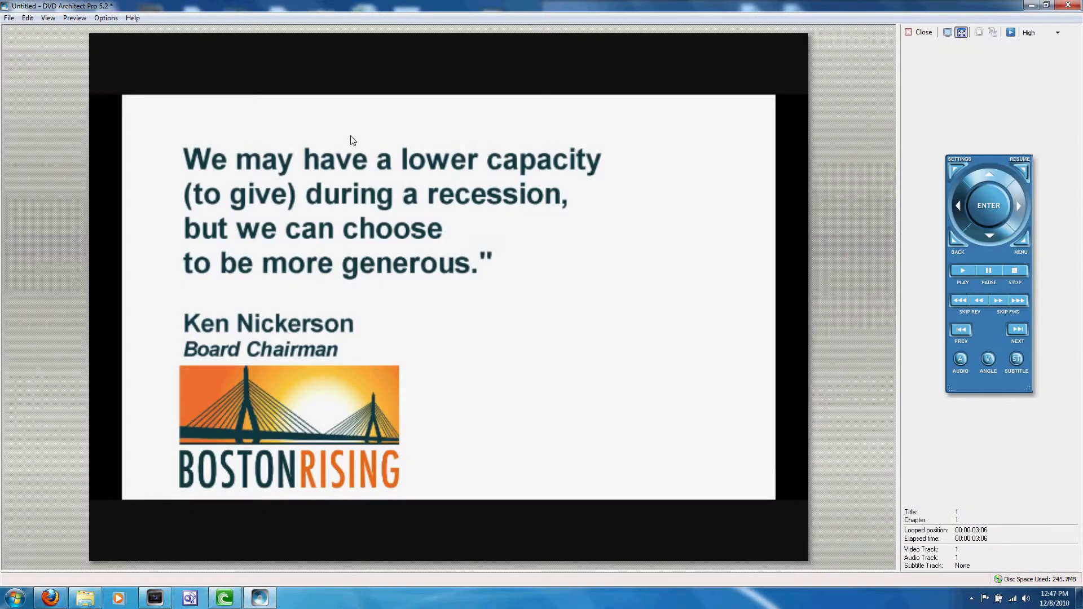
pyautogui.click(1017, 330)
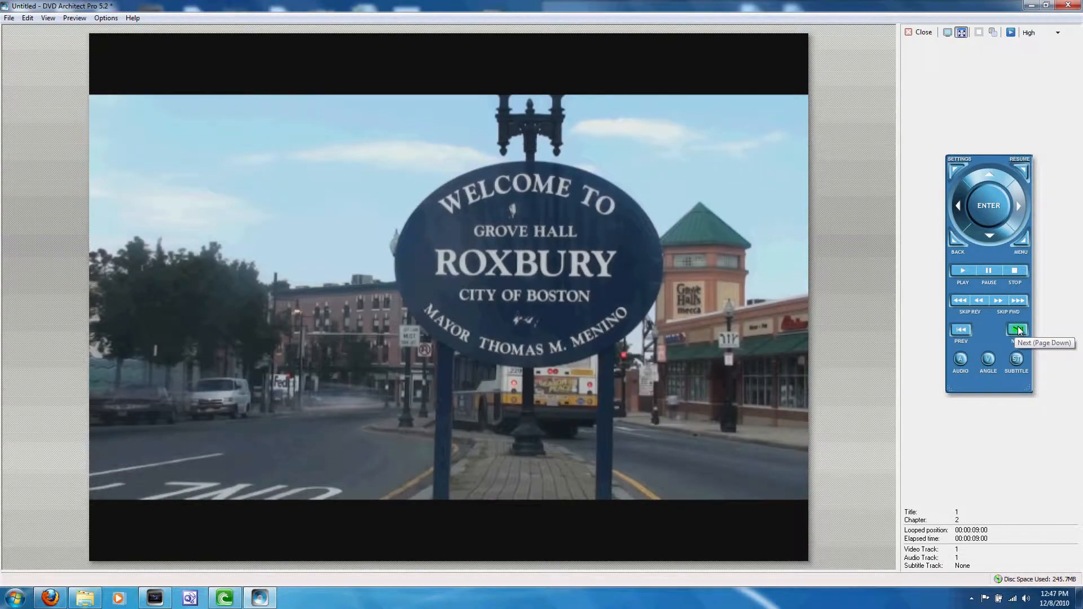
pyautogui.click(1017, 329)
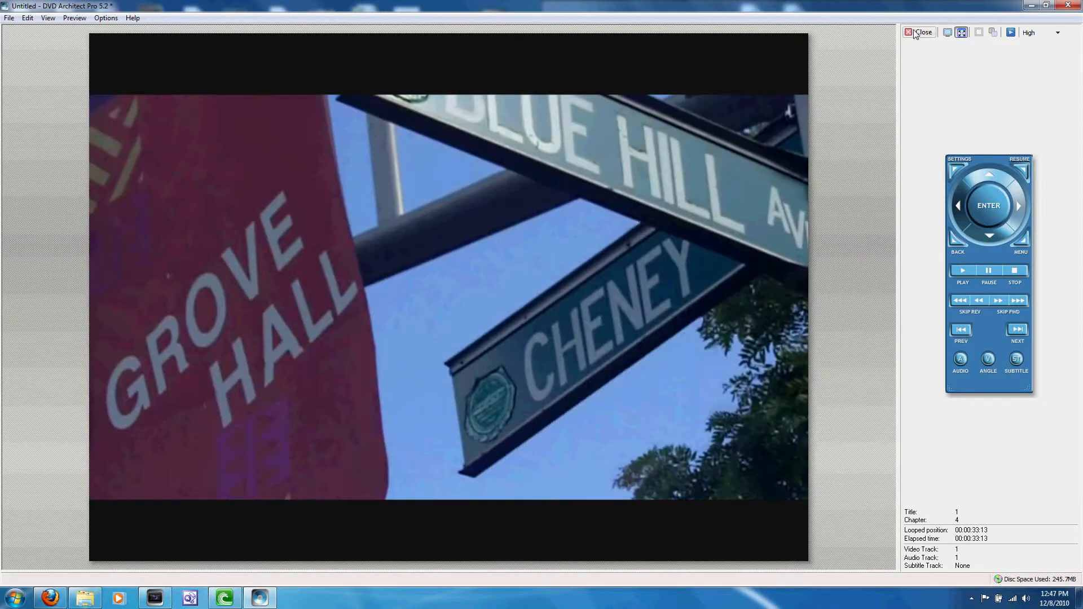
pyautogui.click(915, 34)
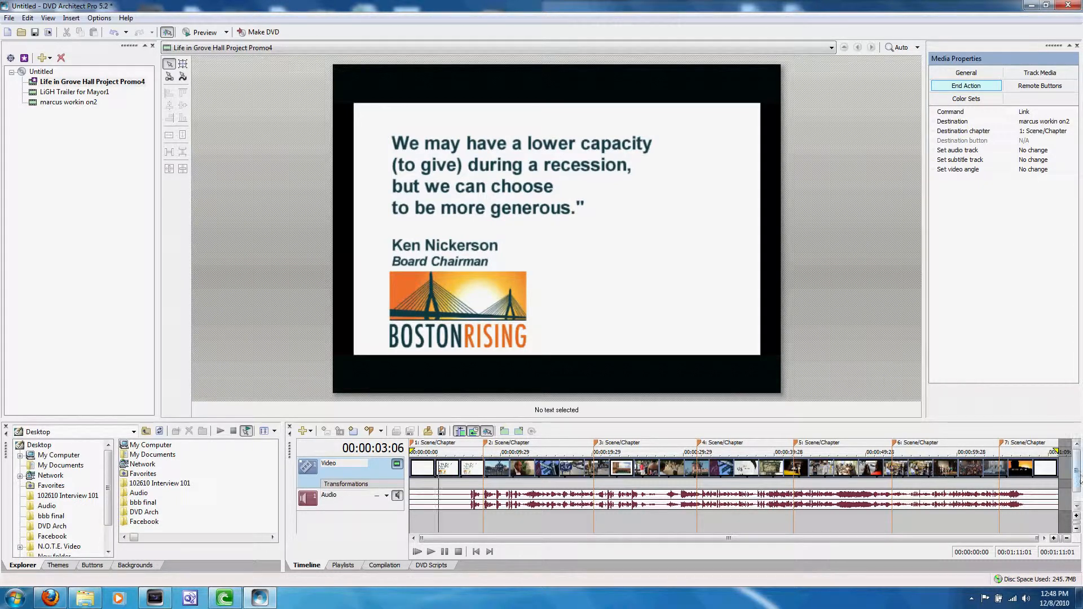
# Add five default-named scene/chapter markers spread across marcus workin on2, with the last at 00:01:14:13.
pyautogui.click(143, 102)
pyautogui.click(958, 483)
pyautogui.press('m')
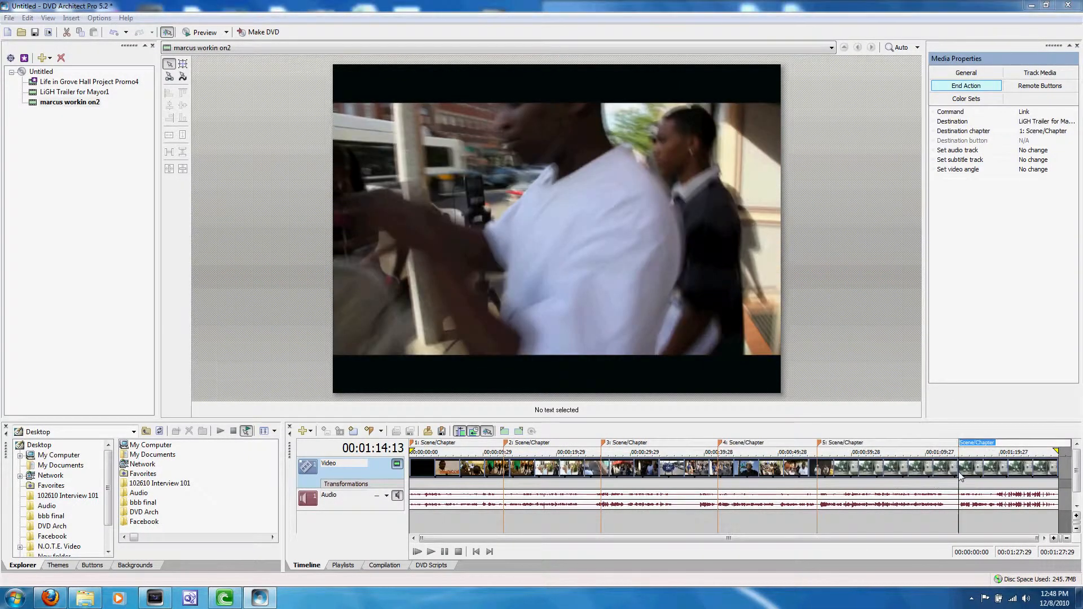
pyautogui.click(983, 483)
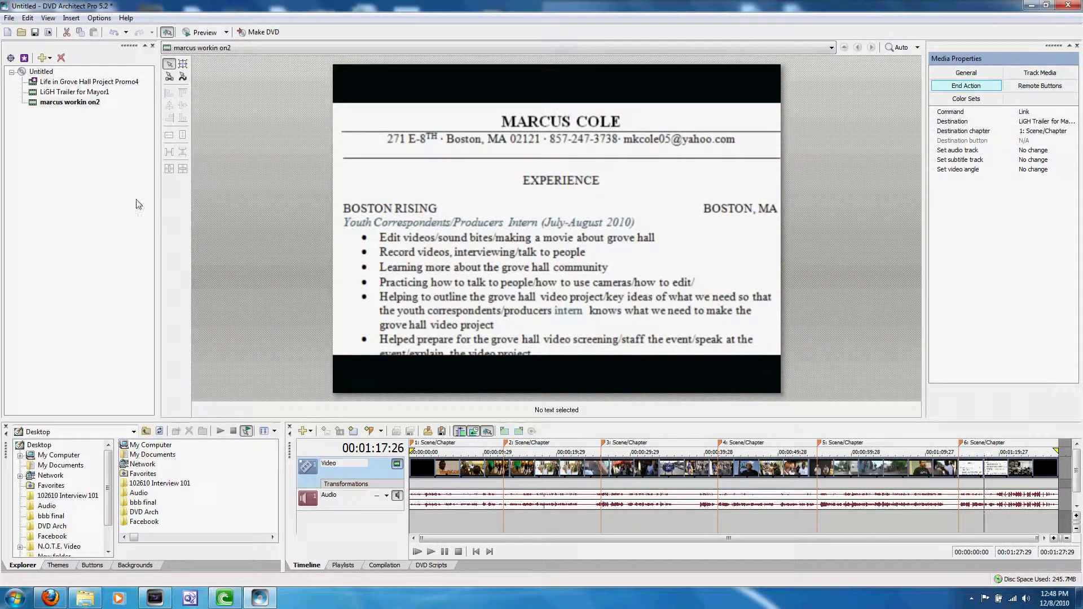
# Add four default-named scene/chapter markers to LiGH Trailer for Mayor1 at about 12, 31, 50 and 68 seconds.
pyautogui.click(105, 92)
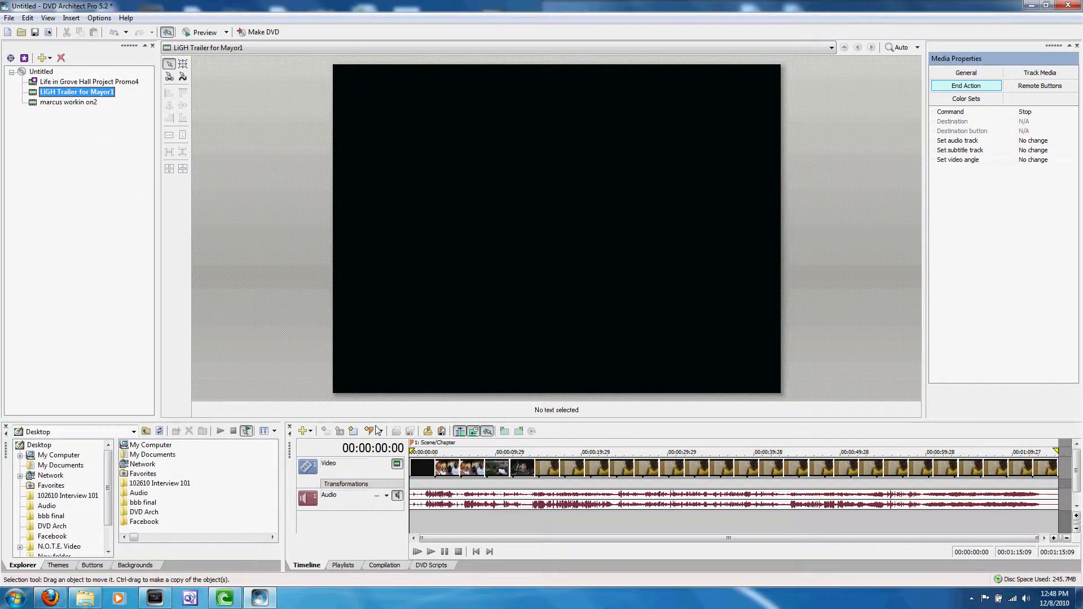
pyautogui.click(512, 468)
pyautogui.press('m')
pyautogui.click(679, 468)
pyautogui.press('m')
pyautogui.click(843, 468)
pyautogui.press('m')
pyautogui.click(995, 477)
pyautogui.press('m')
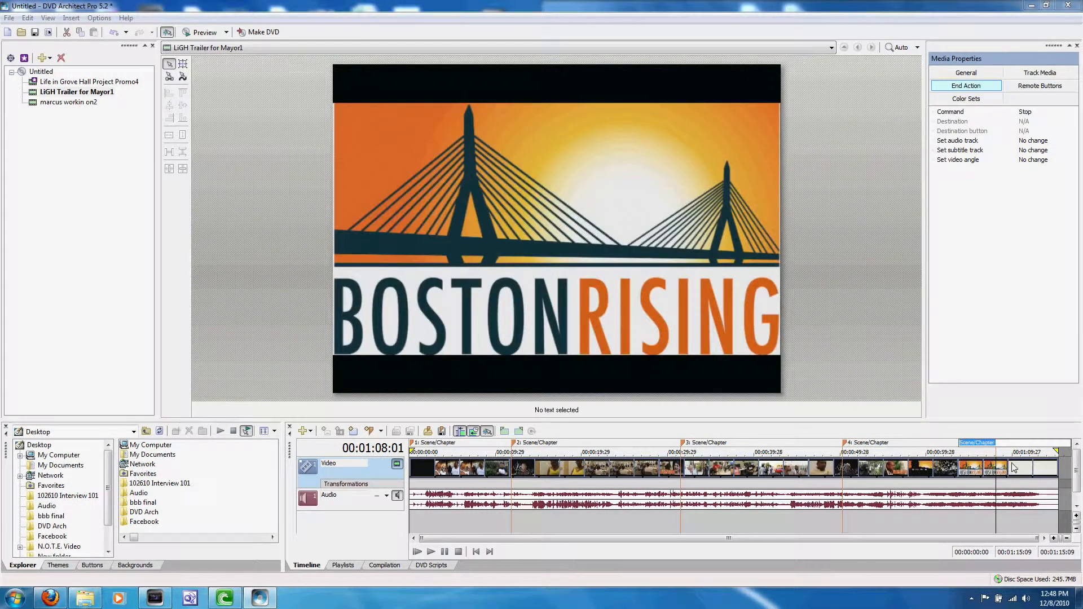
pyautogui.click(1012, 468)
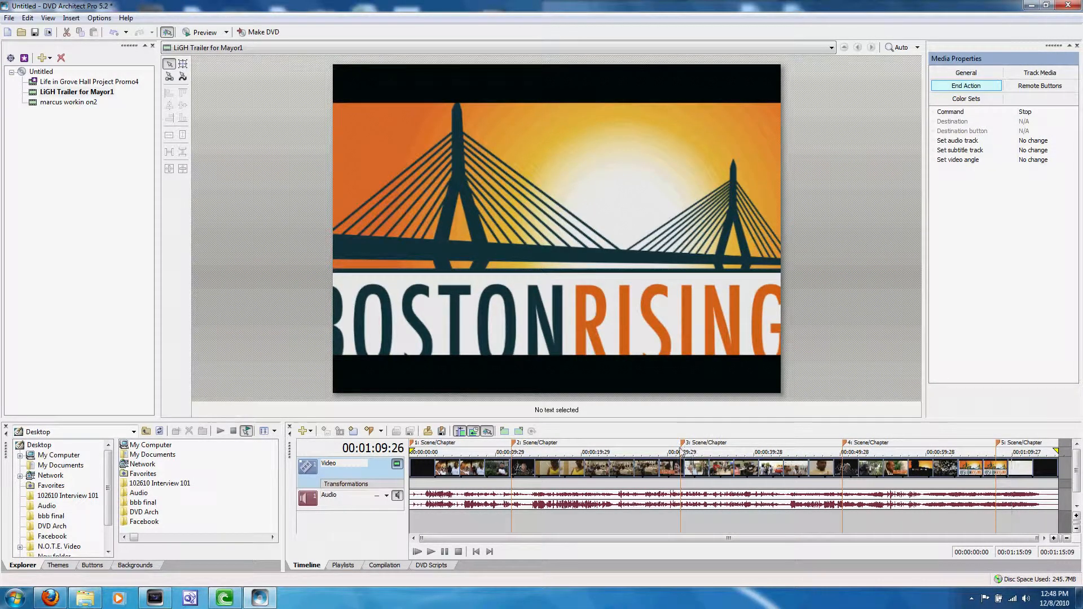
# Move the third, fourth and fifth scene/chapter markers of LiGH Trailer for Mayor1 earlier, to about 24, 43 and 59 seconds.
pyautogui.moveTo(682, 441); pyautogui.dragTo(616, 450)
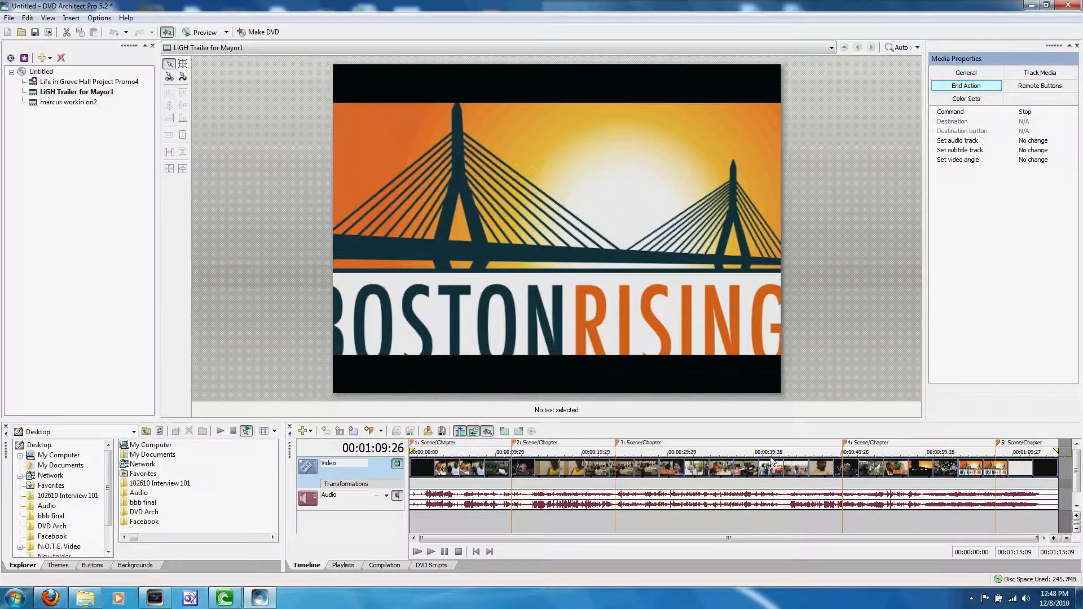
pyautogui.moveTo(844, 443); pyautogui.dragTo(780, 449)
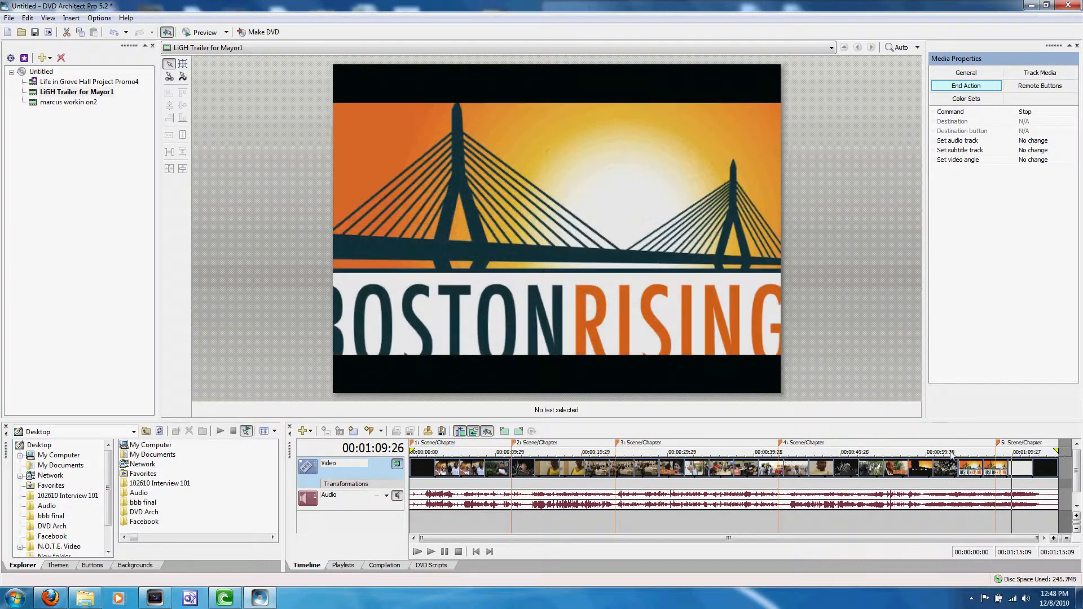
pyautogui.moveTo(998, 443); pyautogui.dragTo(922, 449)
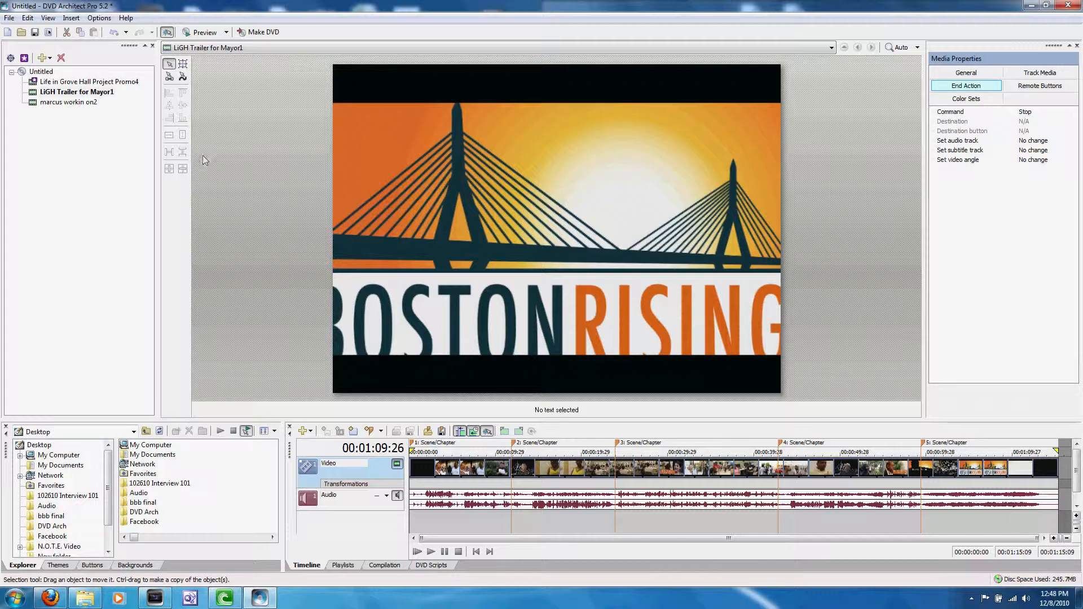
# Save the project as Test DVD in the DVD Arch folder, replacing the existing file.
pyautogui.click(8, 18)
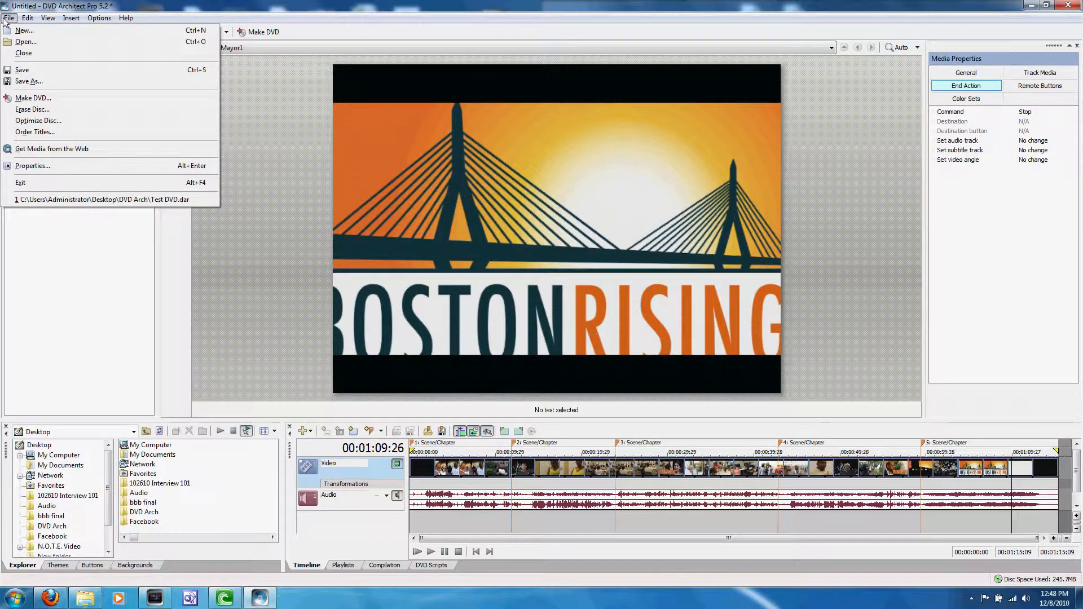
pyautogui.click(52, 83)
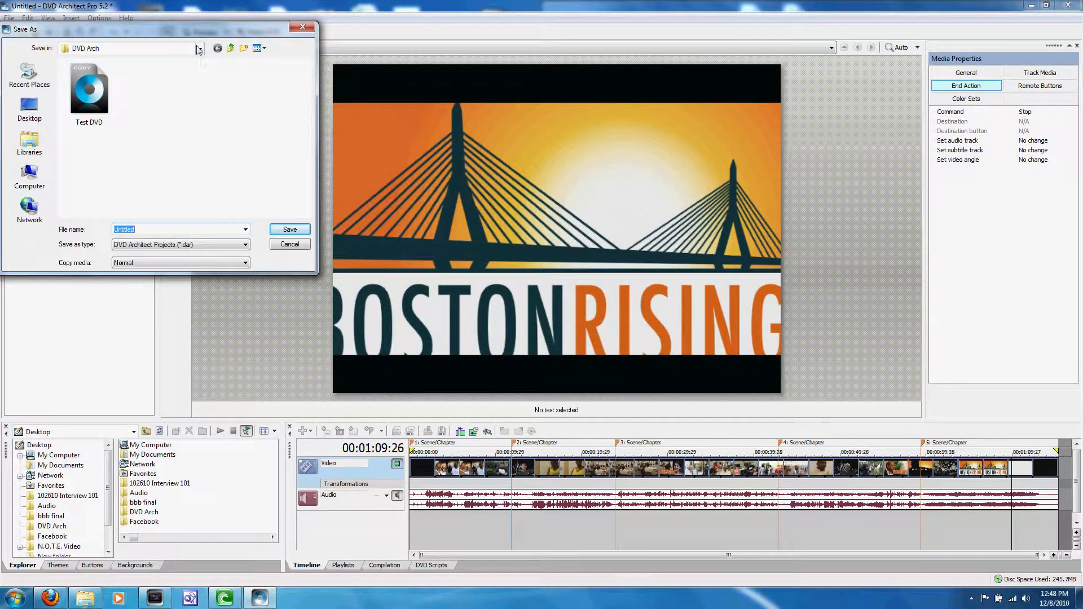
pyautogui.click(200, 48)
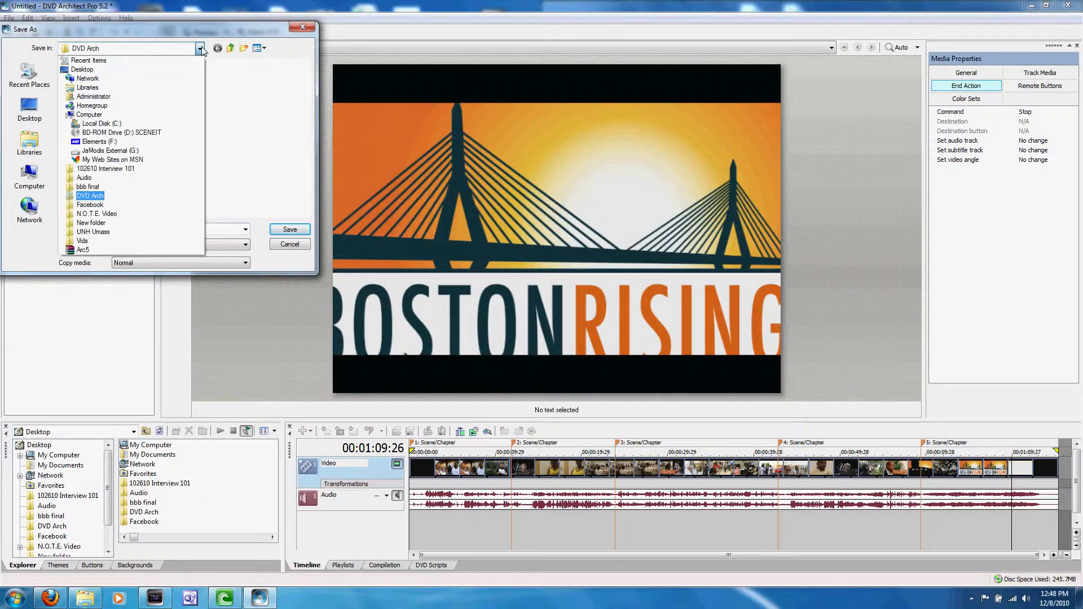
pyautogui.click(95, 195)
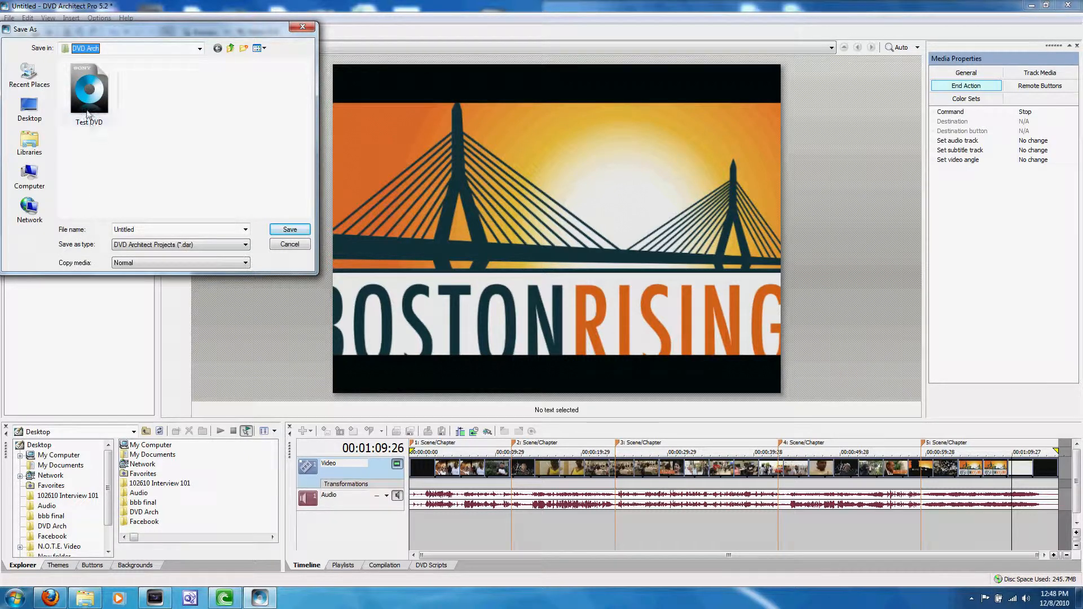
pyautogui.doubleClick(138, 231)
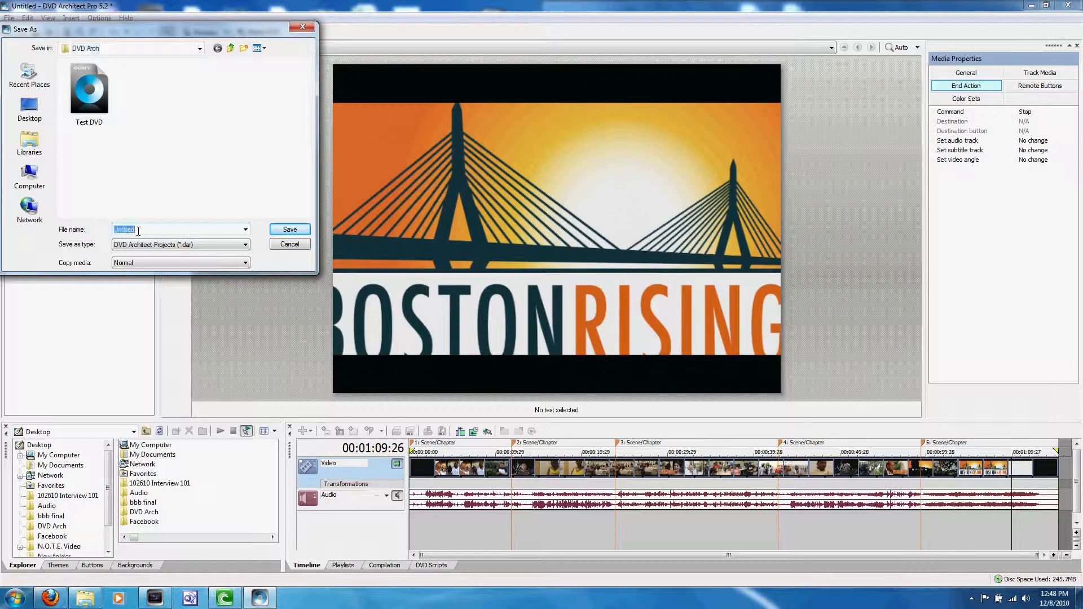
pyautogui.write('Test DVD')
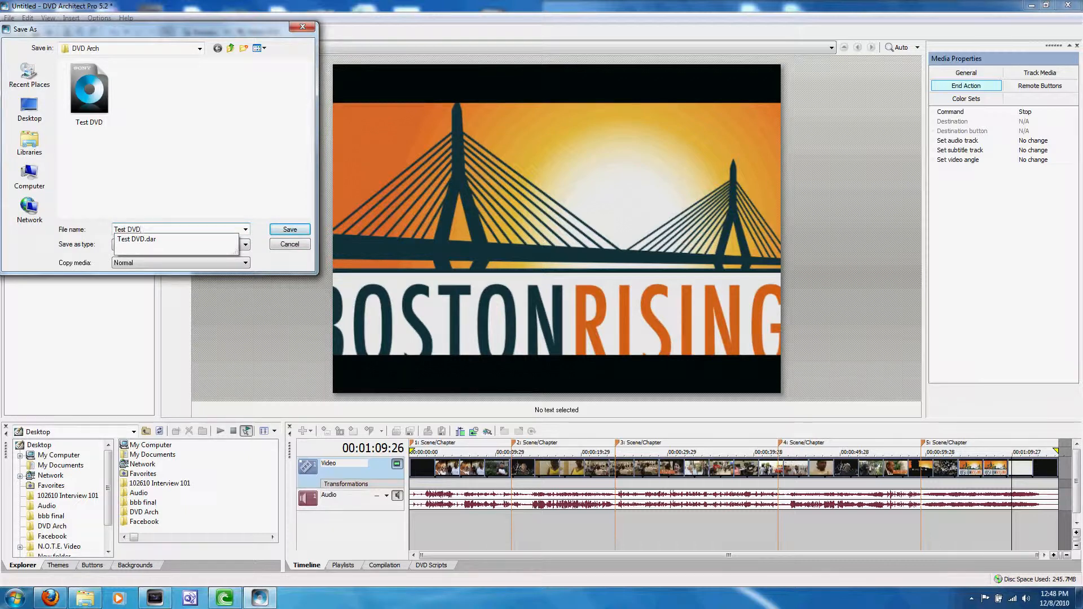
pyautogui.press('Return')
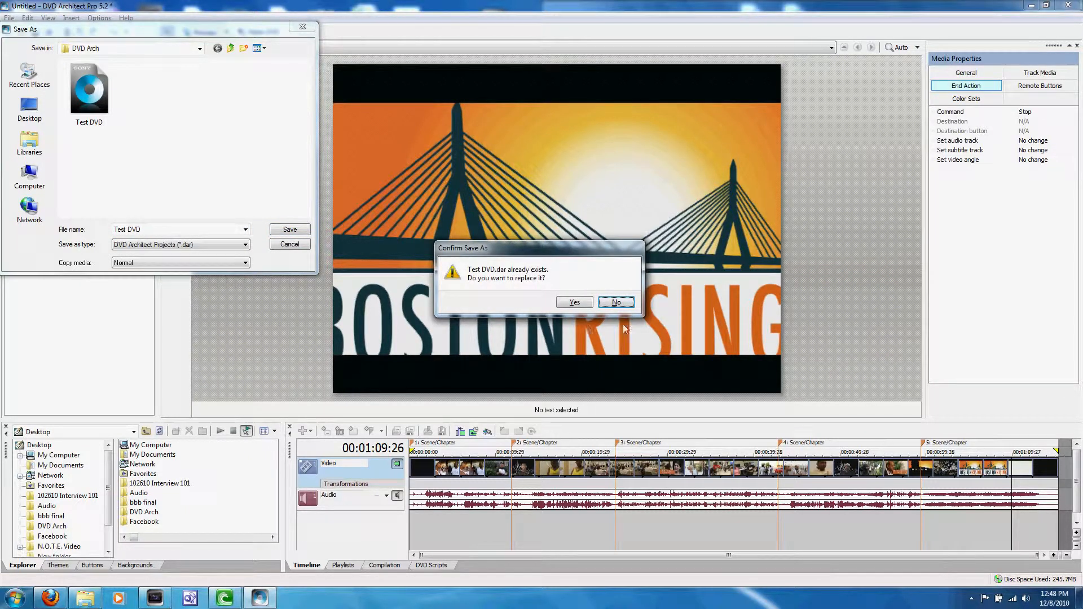
pyautogui.click(574, 302)
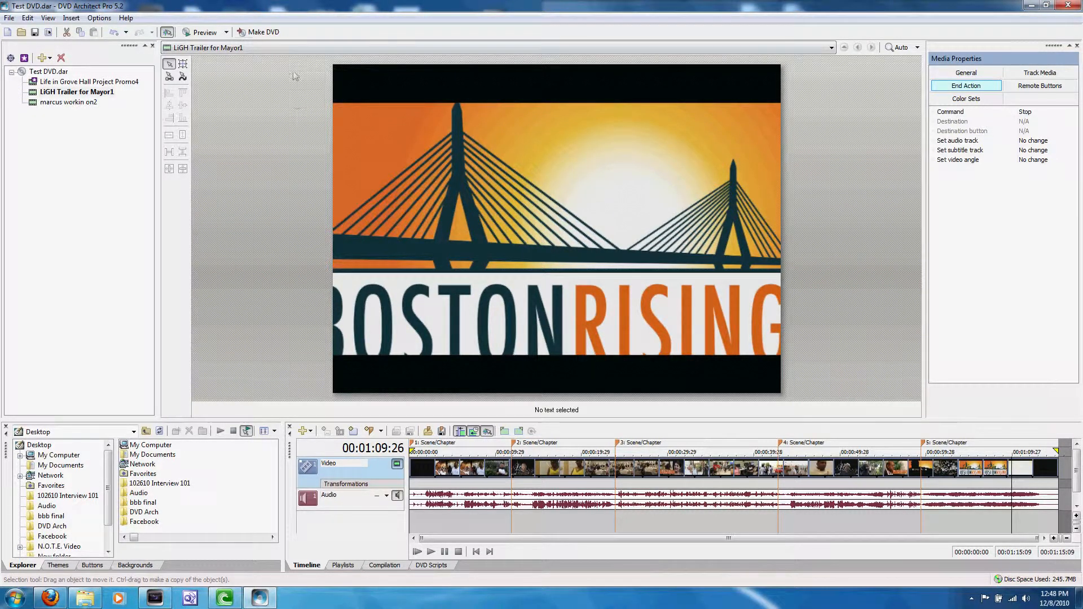
# Start burning the current project to DVD and browse to My Videos for the prepare folder.
pyautogui.click(267, 35)
pyautogui.click(432, 243)
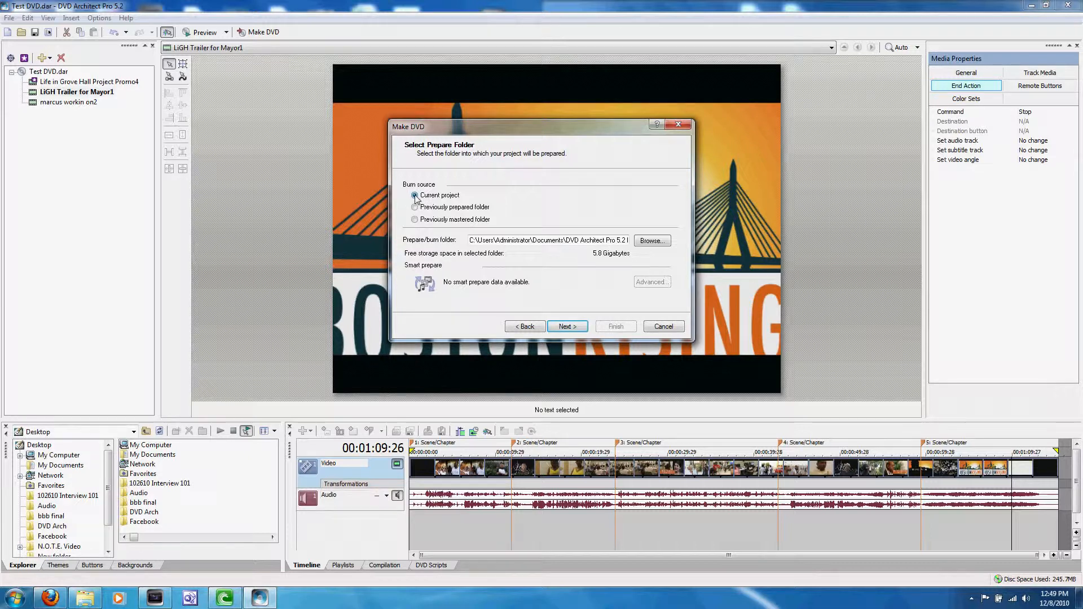
pyautogui.click(653, 242)
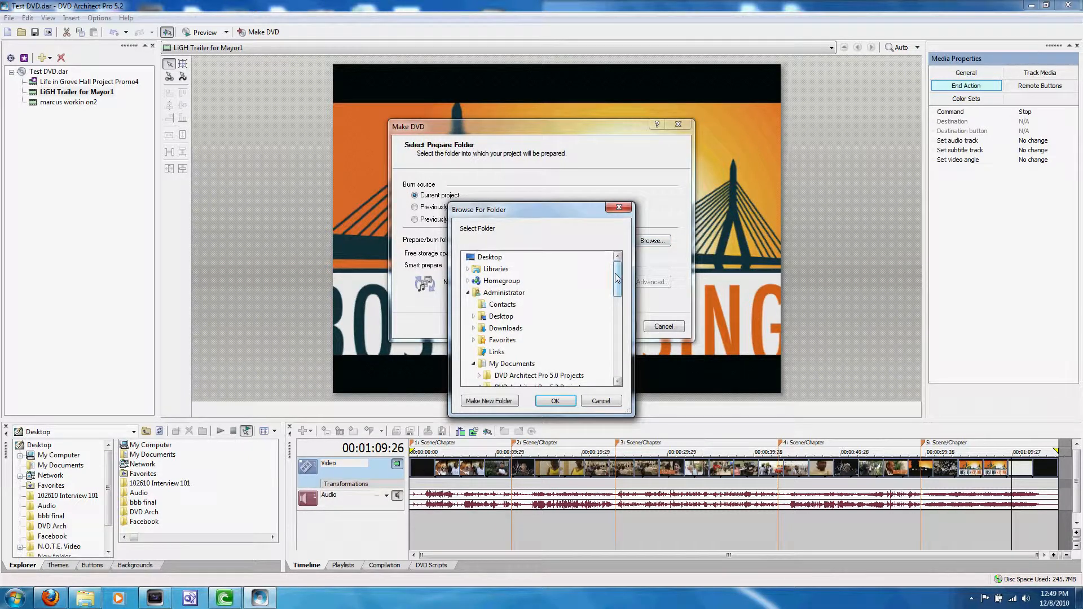
pyautogui.moveTo(617, 274); pyautogui.dragTo(624, 325)
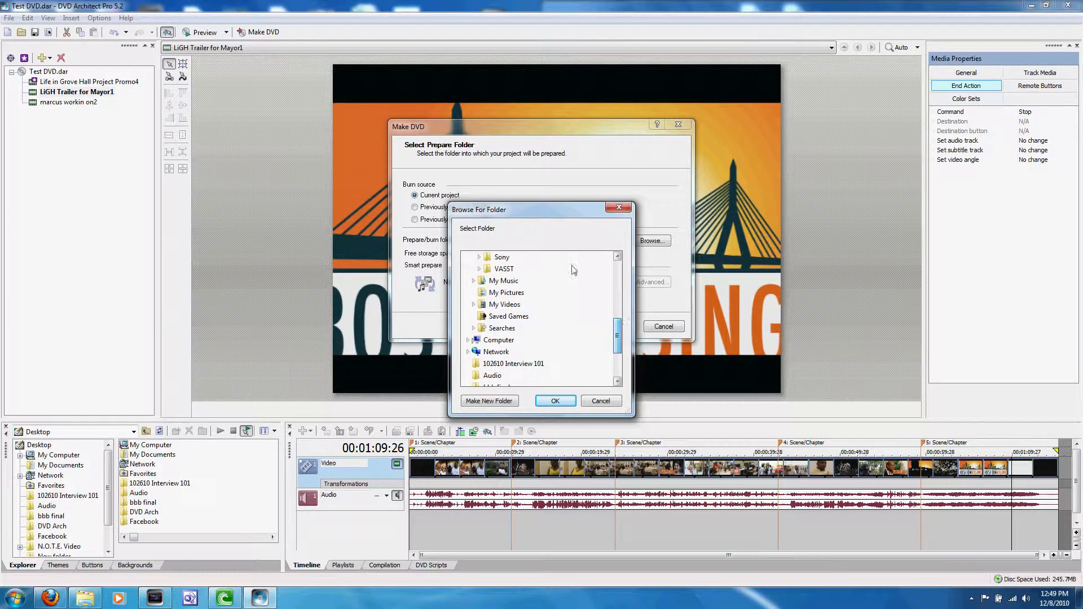
pyautogui.click(505, 304)
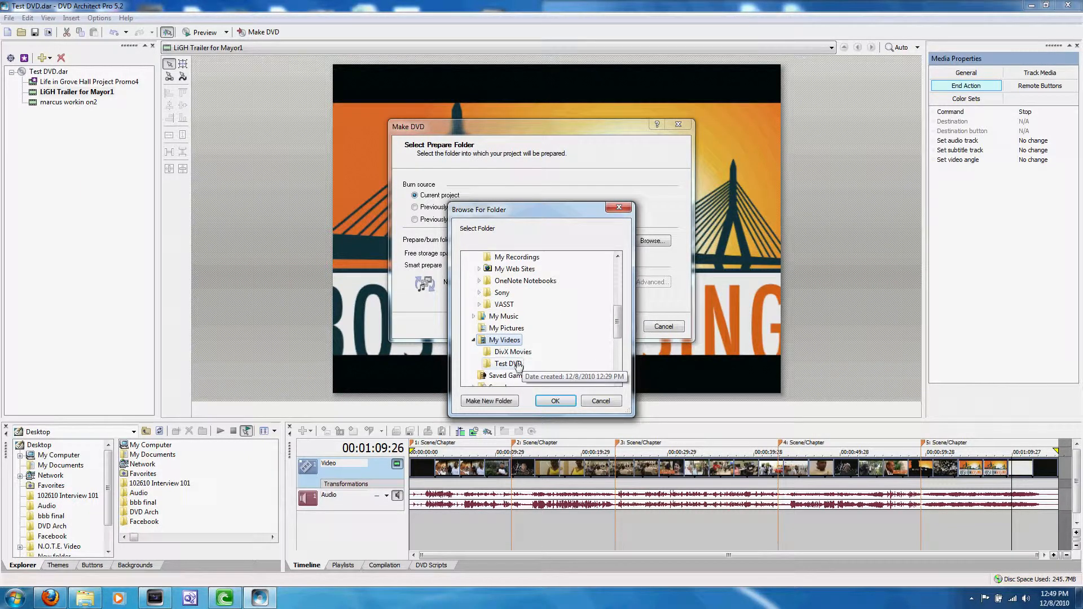
pyautogui.click(508, 365)
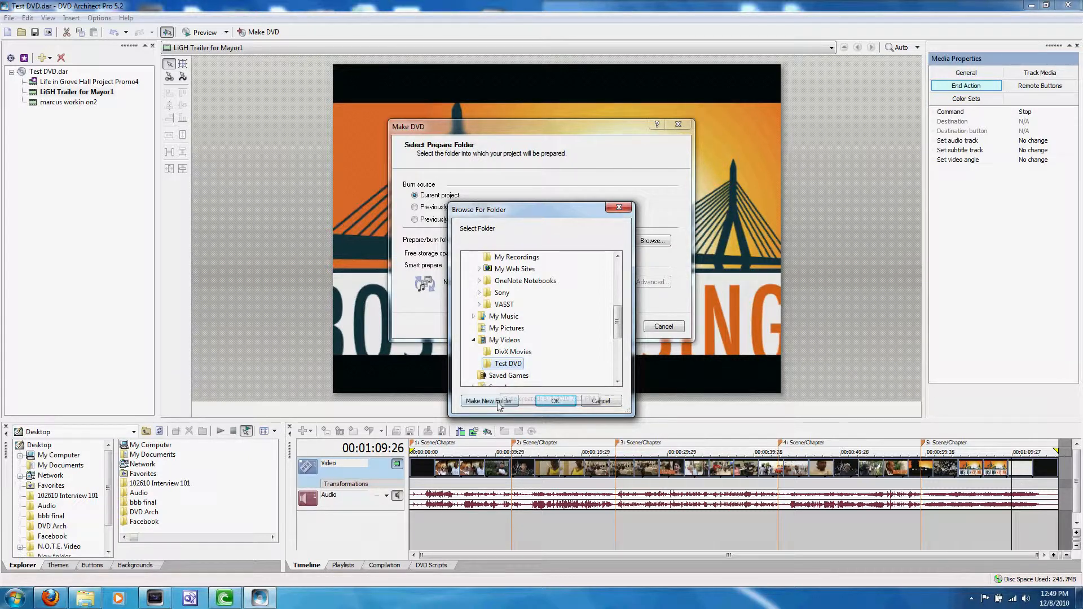
pyautogui.click(508, 341)
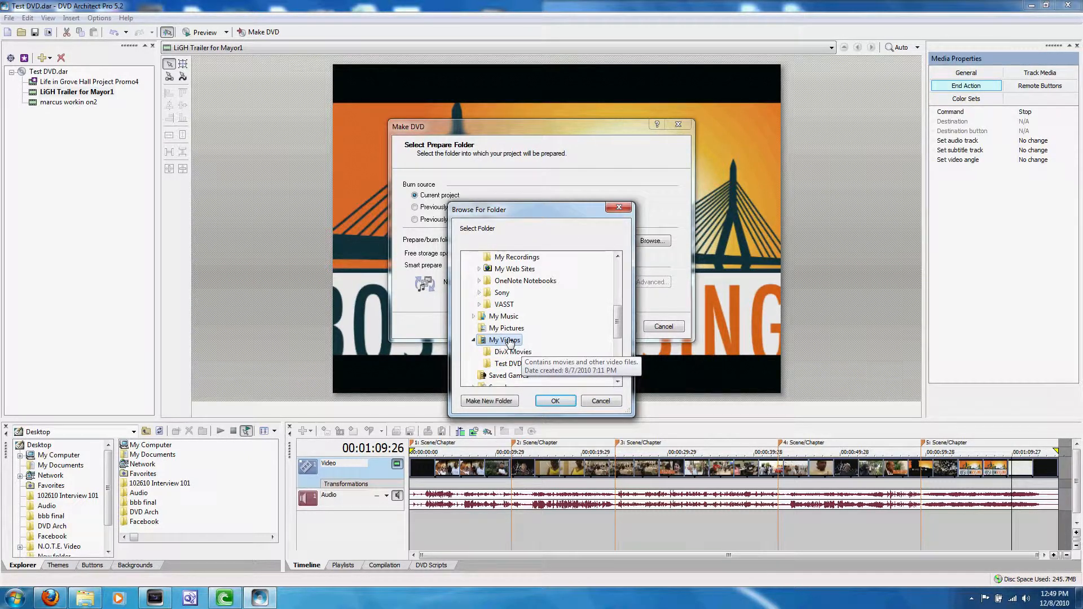
# Create a folder named Test DVD Final in My Videos, use it as the prepare/burn folder, and continue to the message review.
pyautogui.click(497, 401)
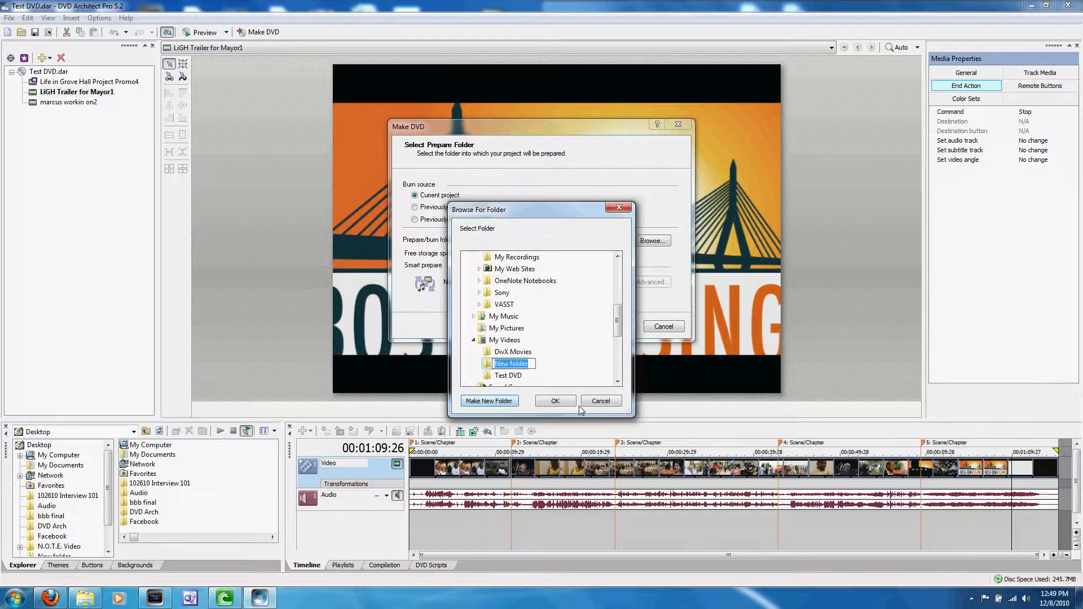
pyautogui.write('Test DVD')
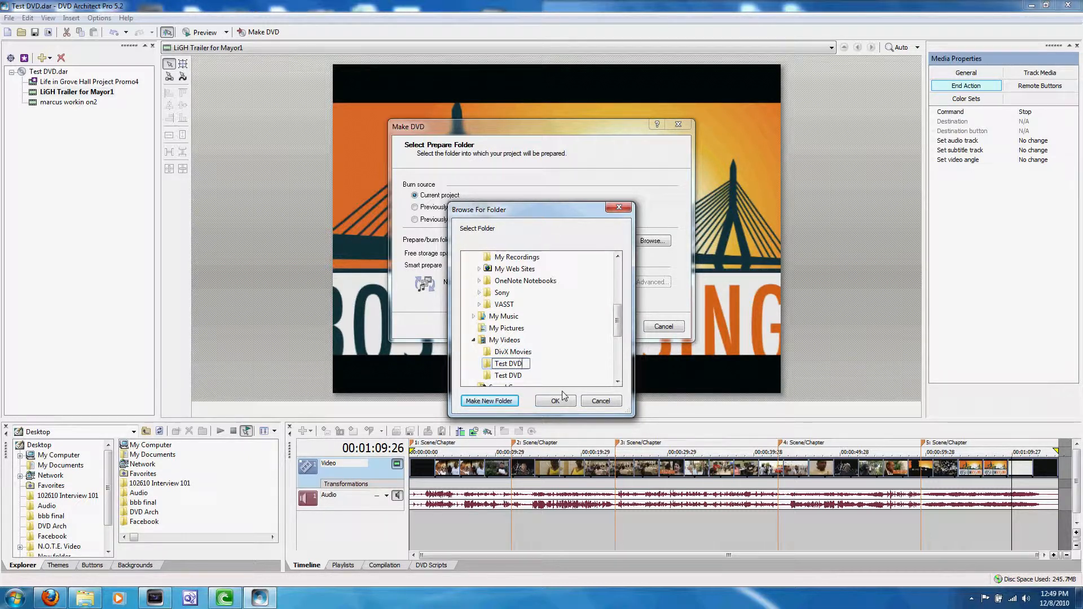
pyautogui.write(' Final')
pyautogui.press('Return')
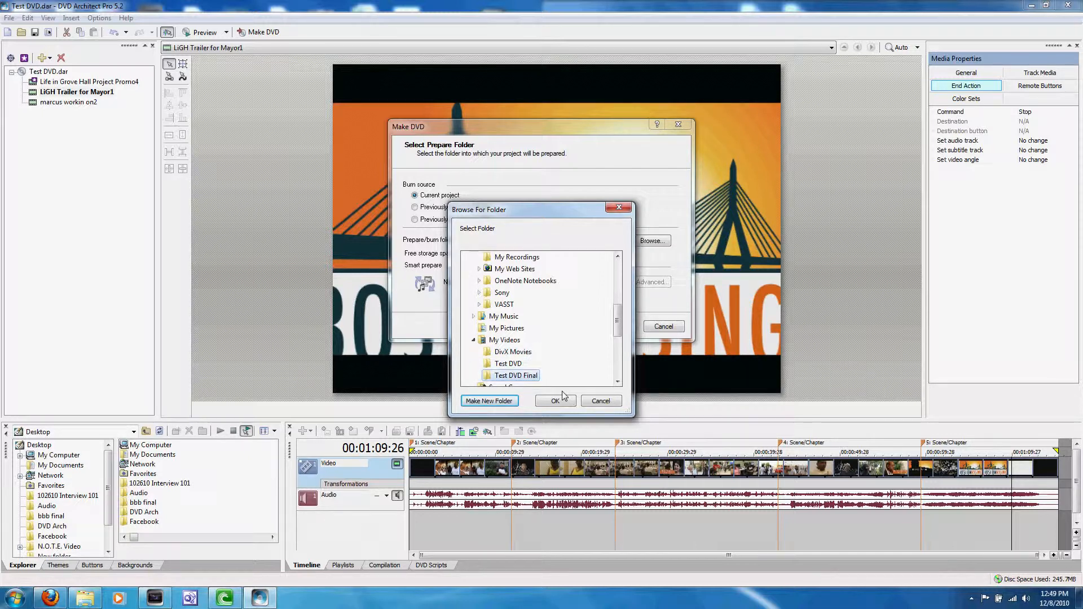
pyautogui.click(556, 401)
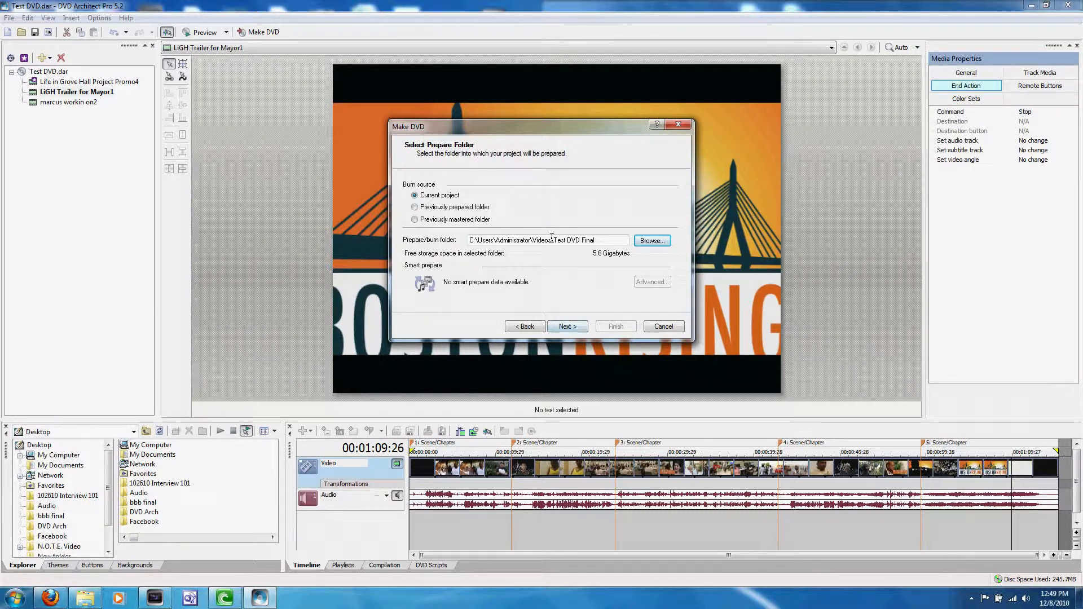
pyautogui.doubleClick(556, 239)
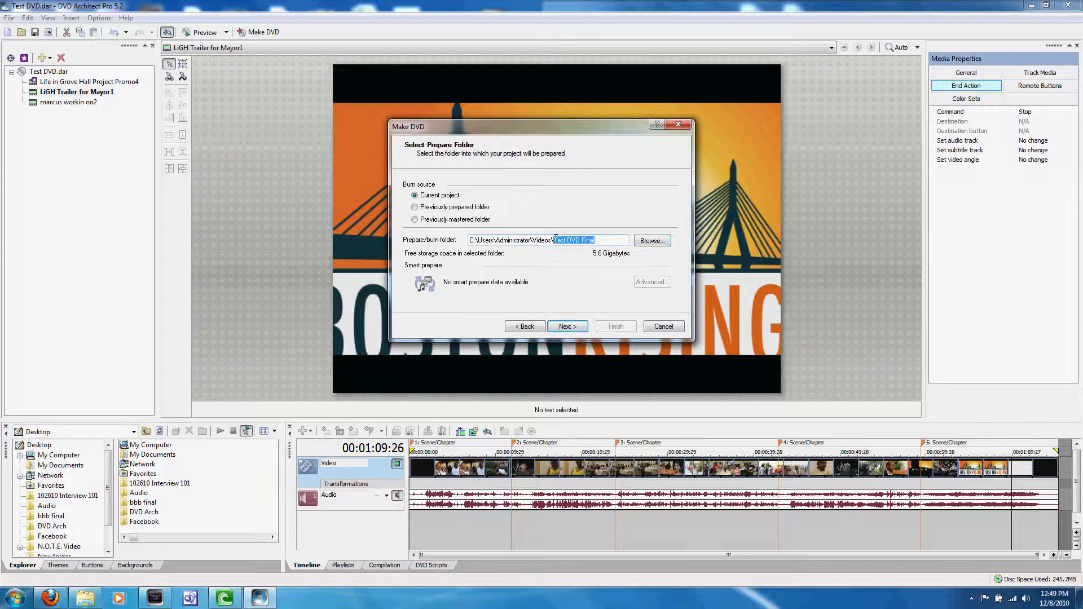
pyautogui.click(610, 239)
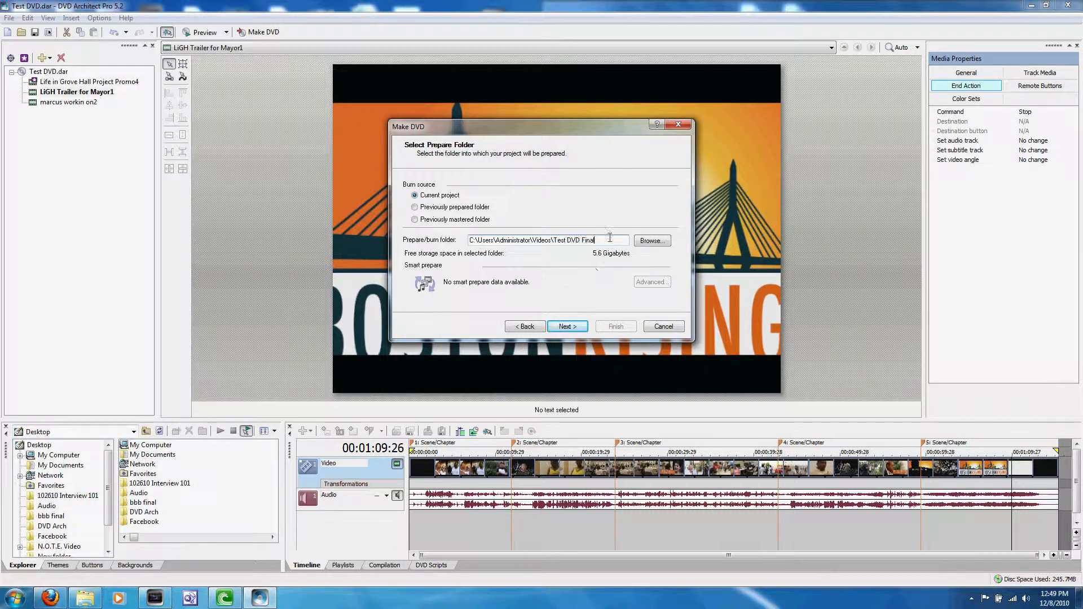
pyautogui.click(573, 330)
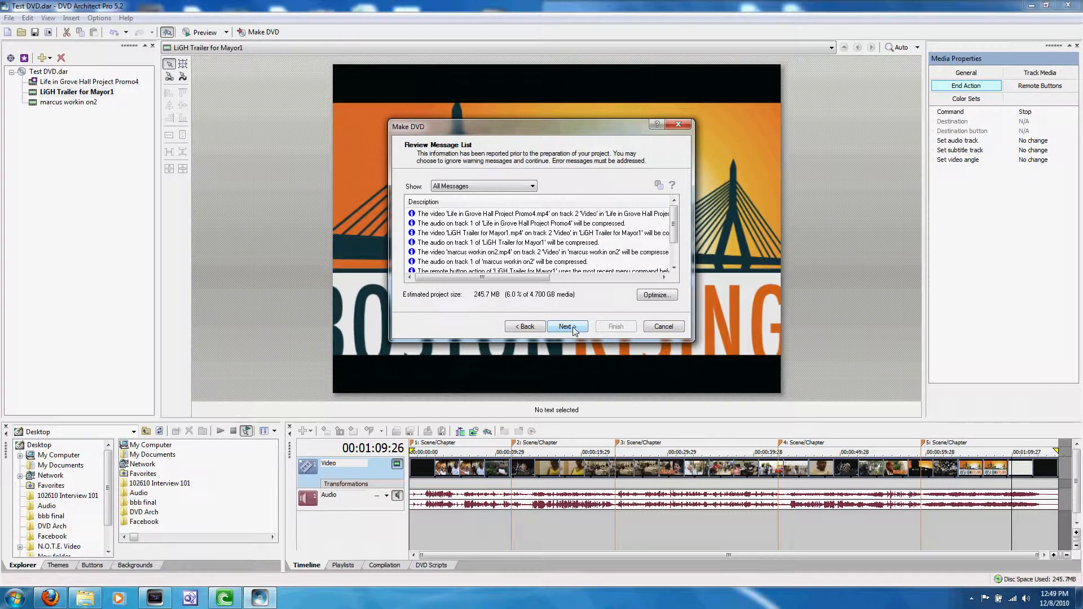
# Examine the pre-burn message list and the disc optimization details for LiGH Trailer for Mayor1, leaving the optimization settings unchanged.
pyautogui.moveTo(675, 216)
pyautogui.mouseDown()
pyautogui.moveTo(678, 253)
pyautogui.moveTo(673, 195)
pyautogui.mouseUp()
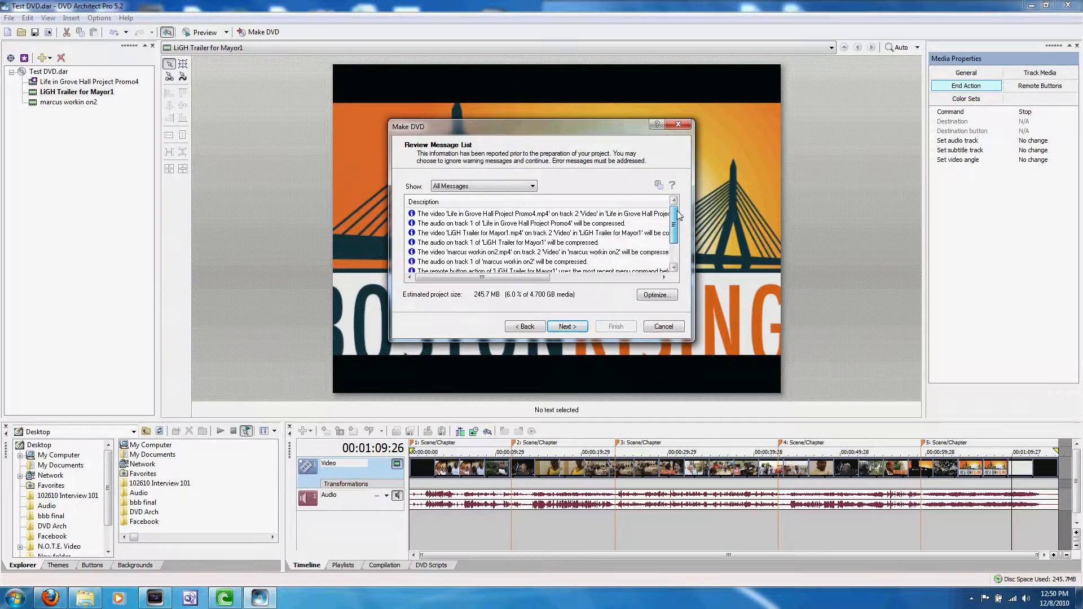
pyautogui.scroll(-3, 679, 210)
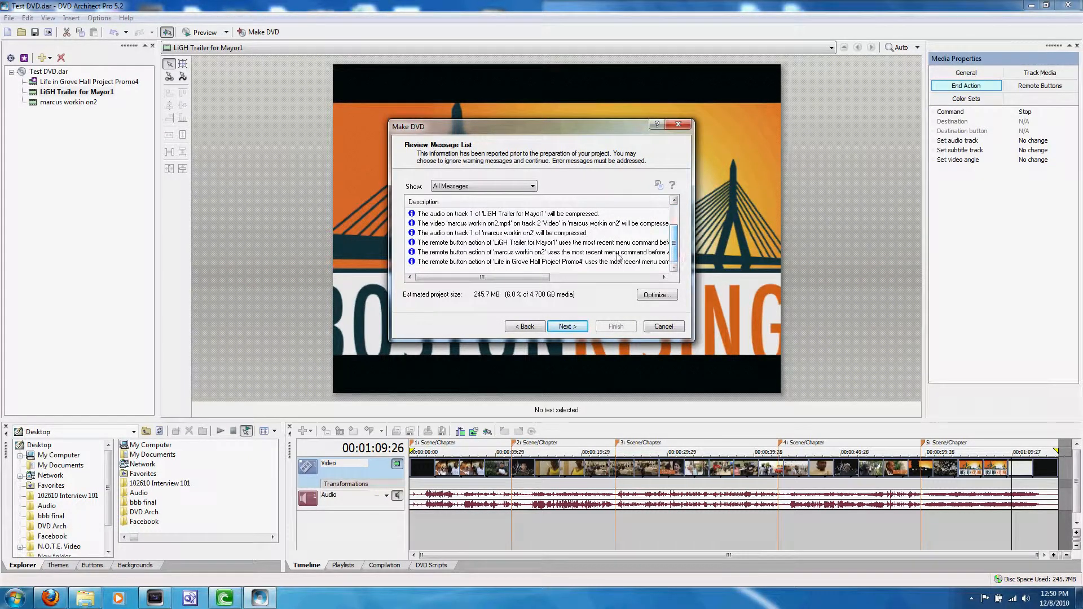
pyautogui.click(524, 243)
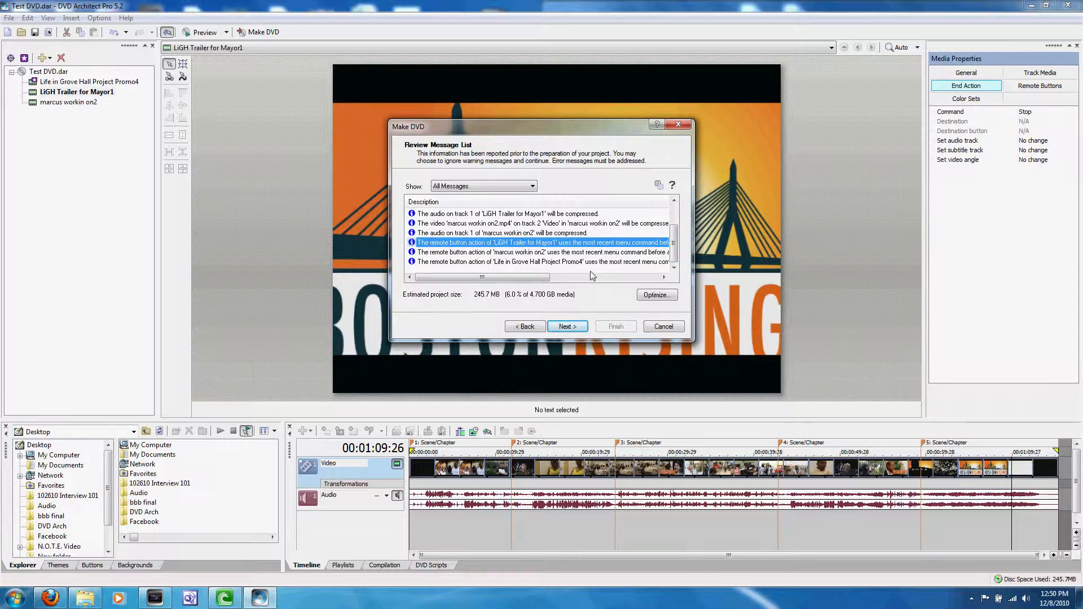
pyautogui.click(657, 296)
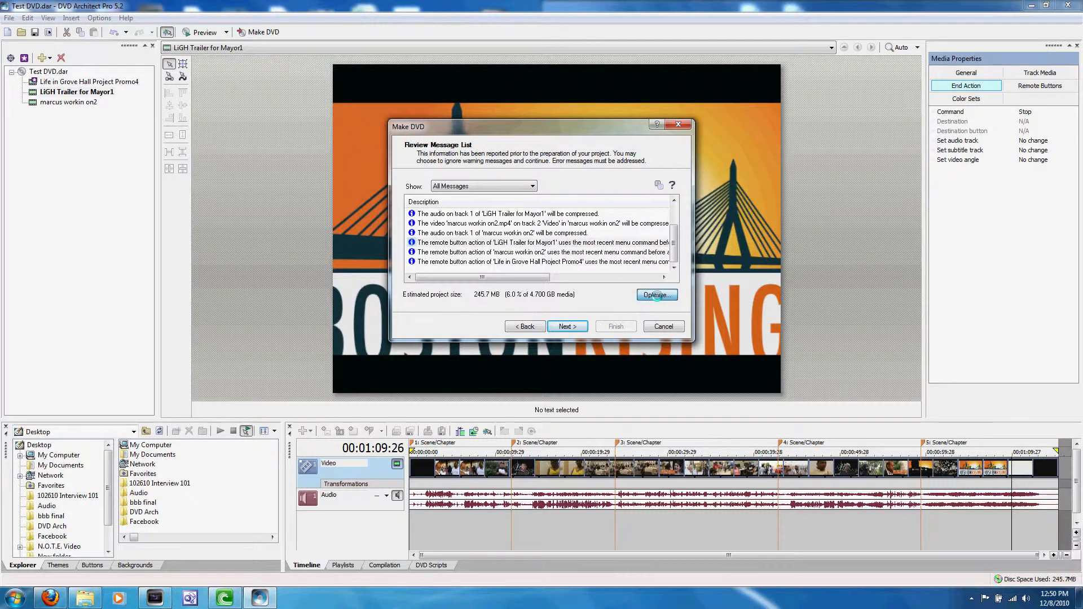
pyautogui.click(440, 149)
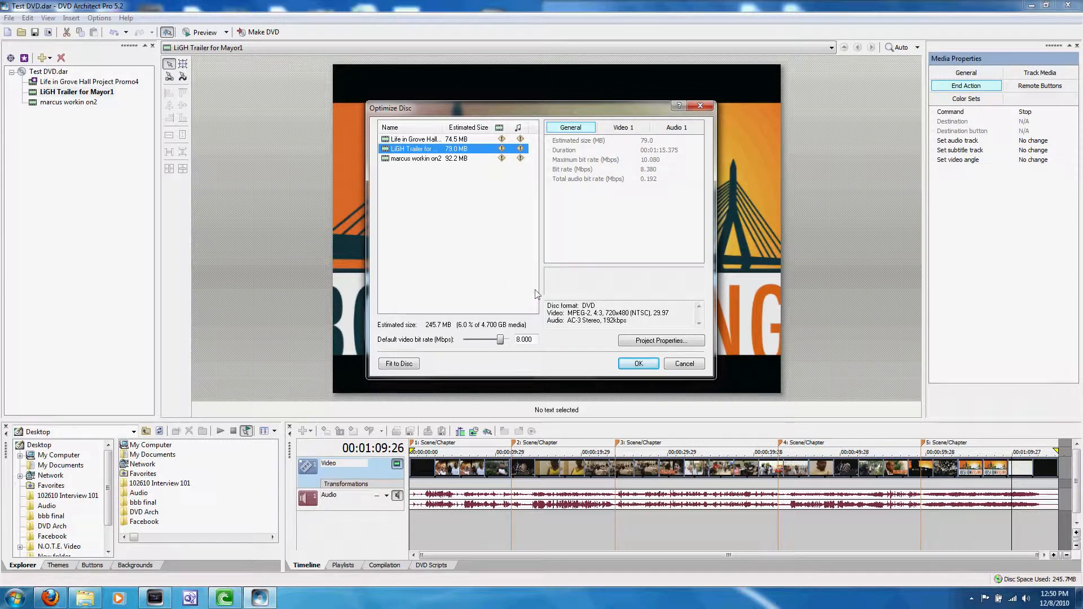
pyautogui.click(676, 364)
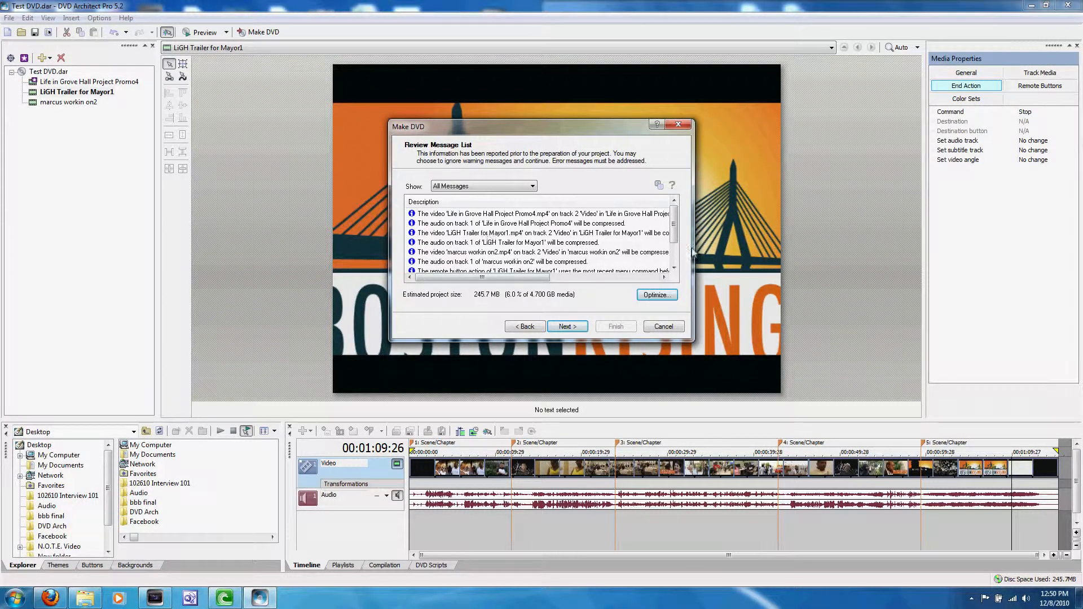
pyautogui.moveTo(673, 227); pyautogui.dragTo(674, 252)
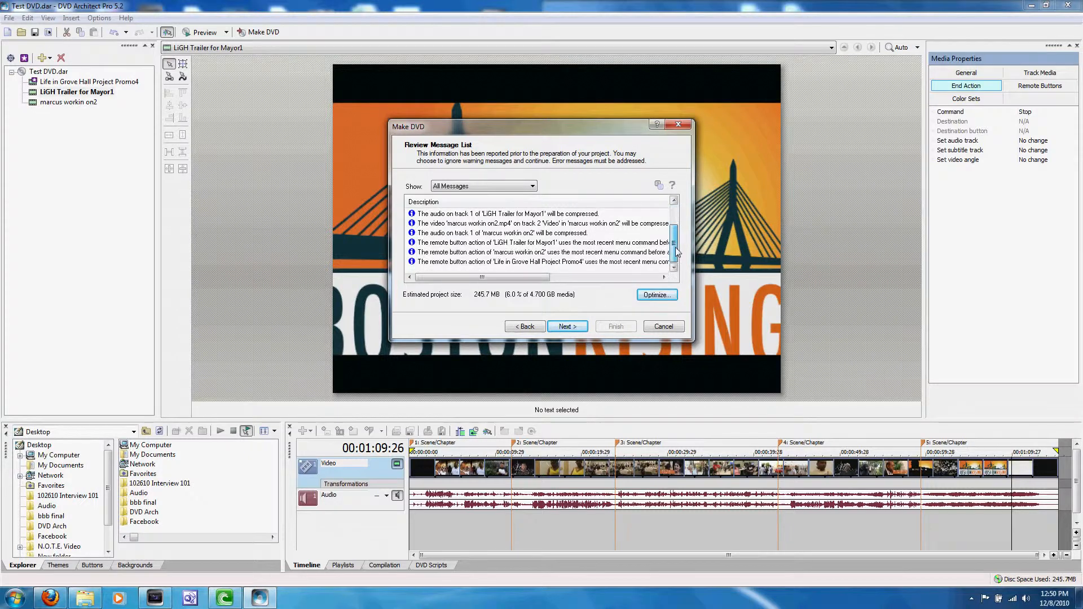
# Try to burn the disc with the volume name TEST_DVD, and leave the burn setup.
pyautogui.click(567, 326)
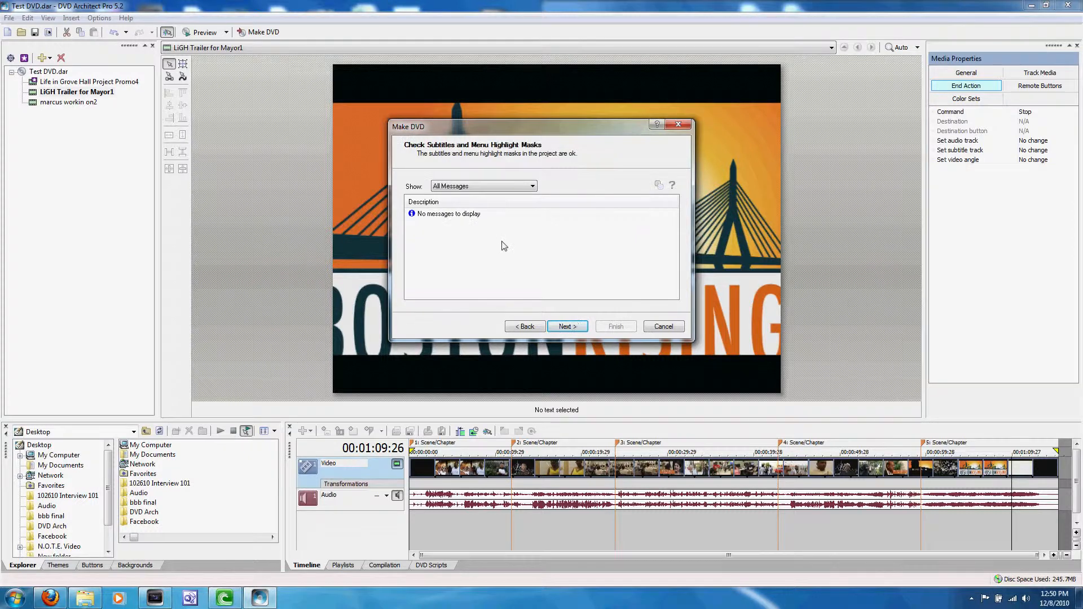
pyautogui.click(566, 326)
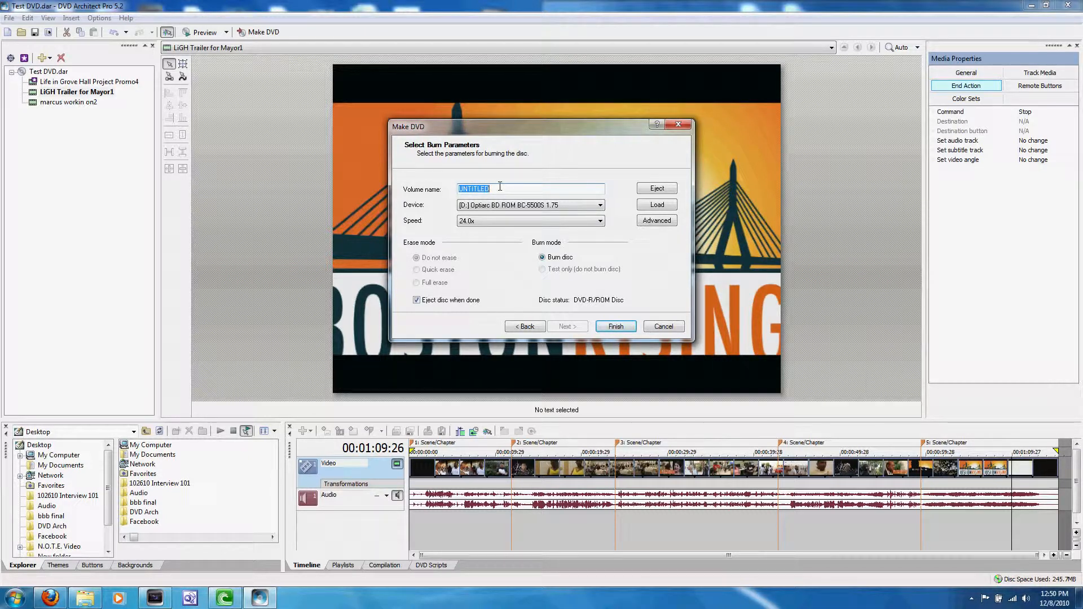
pyautogui.write('TEST_DVD')
pyautogui.click(616, 327)
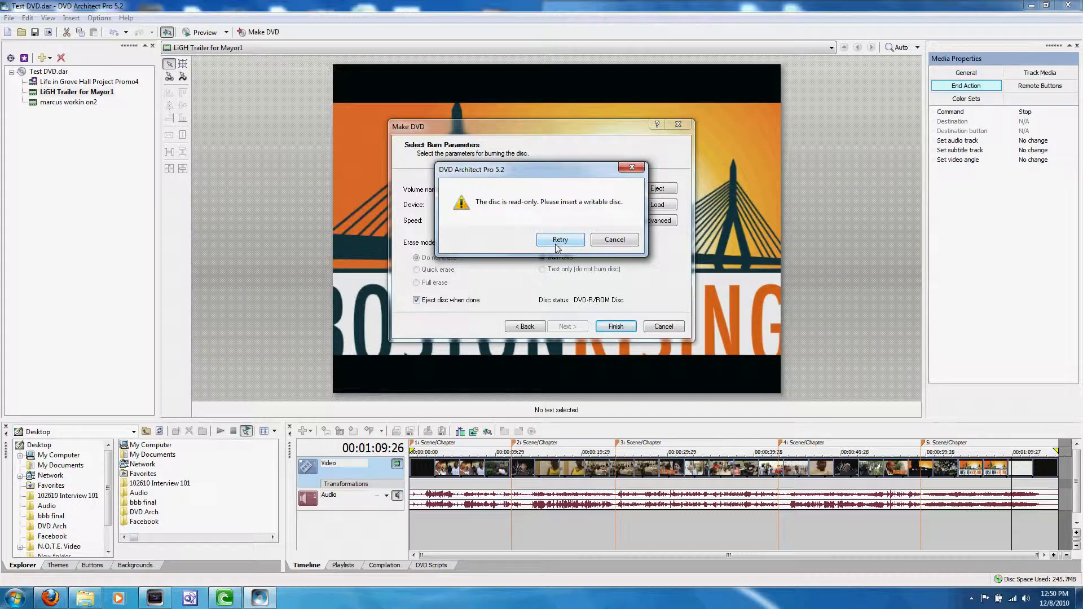
pyautogui.click(612, 241)
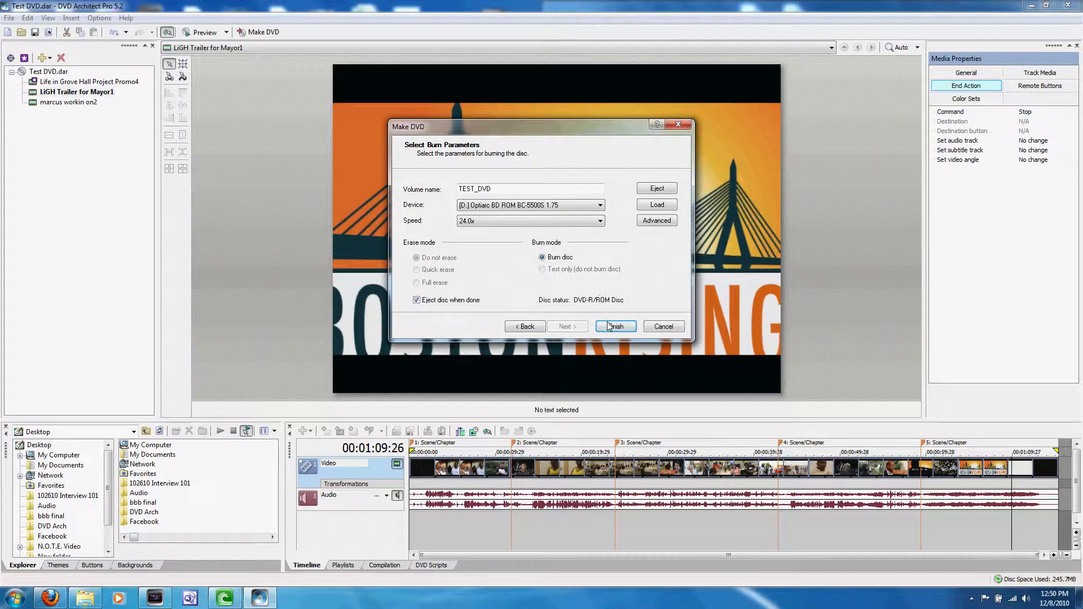
pyautogui.click(668, 327)
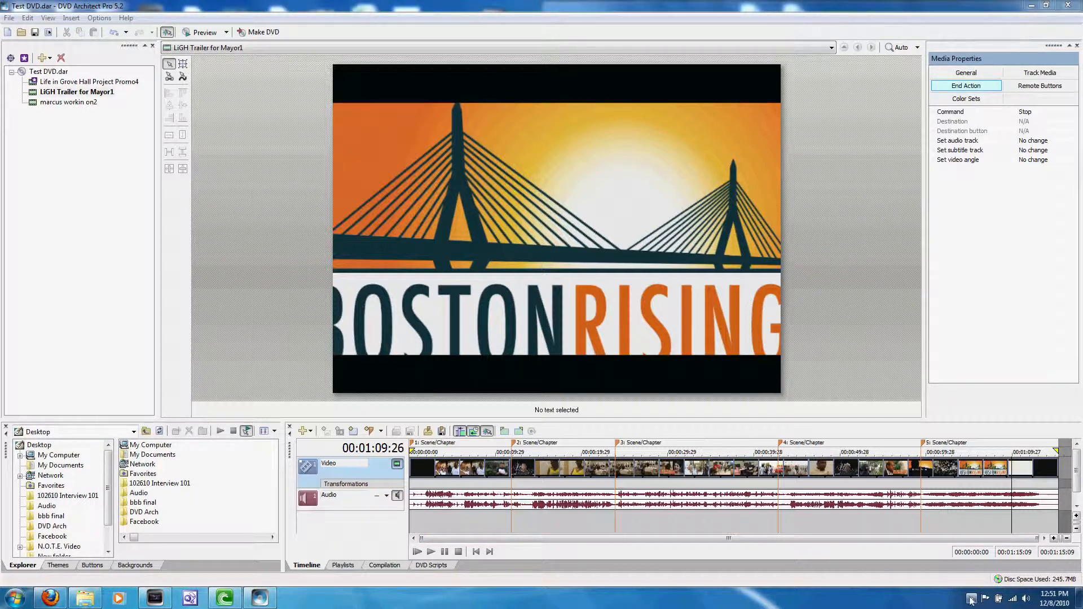
pyautogui.click(971, 598)
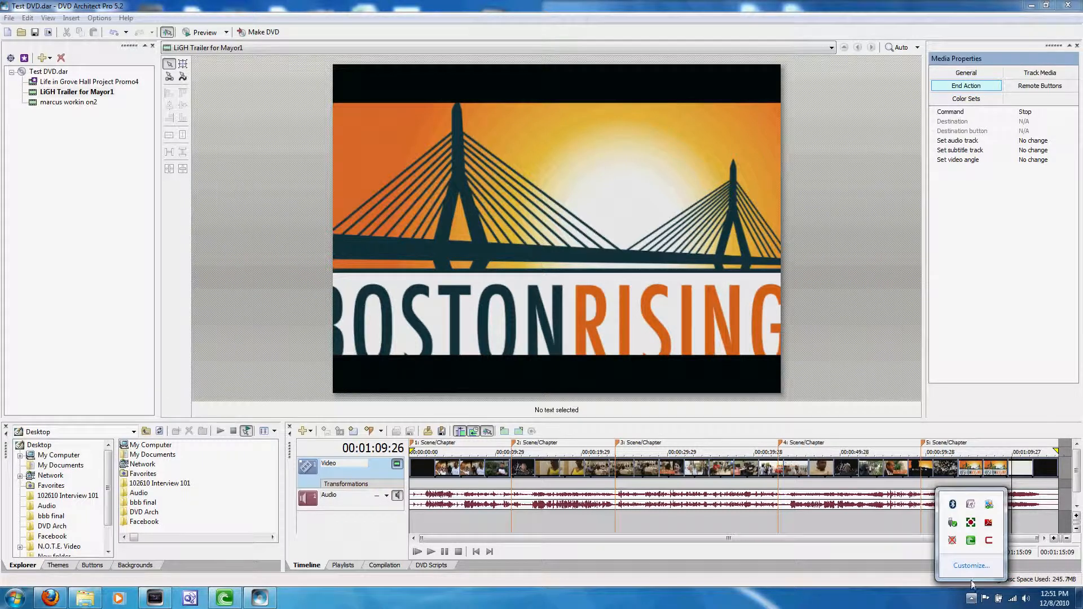